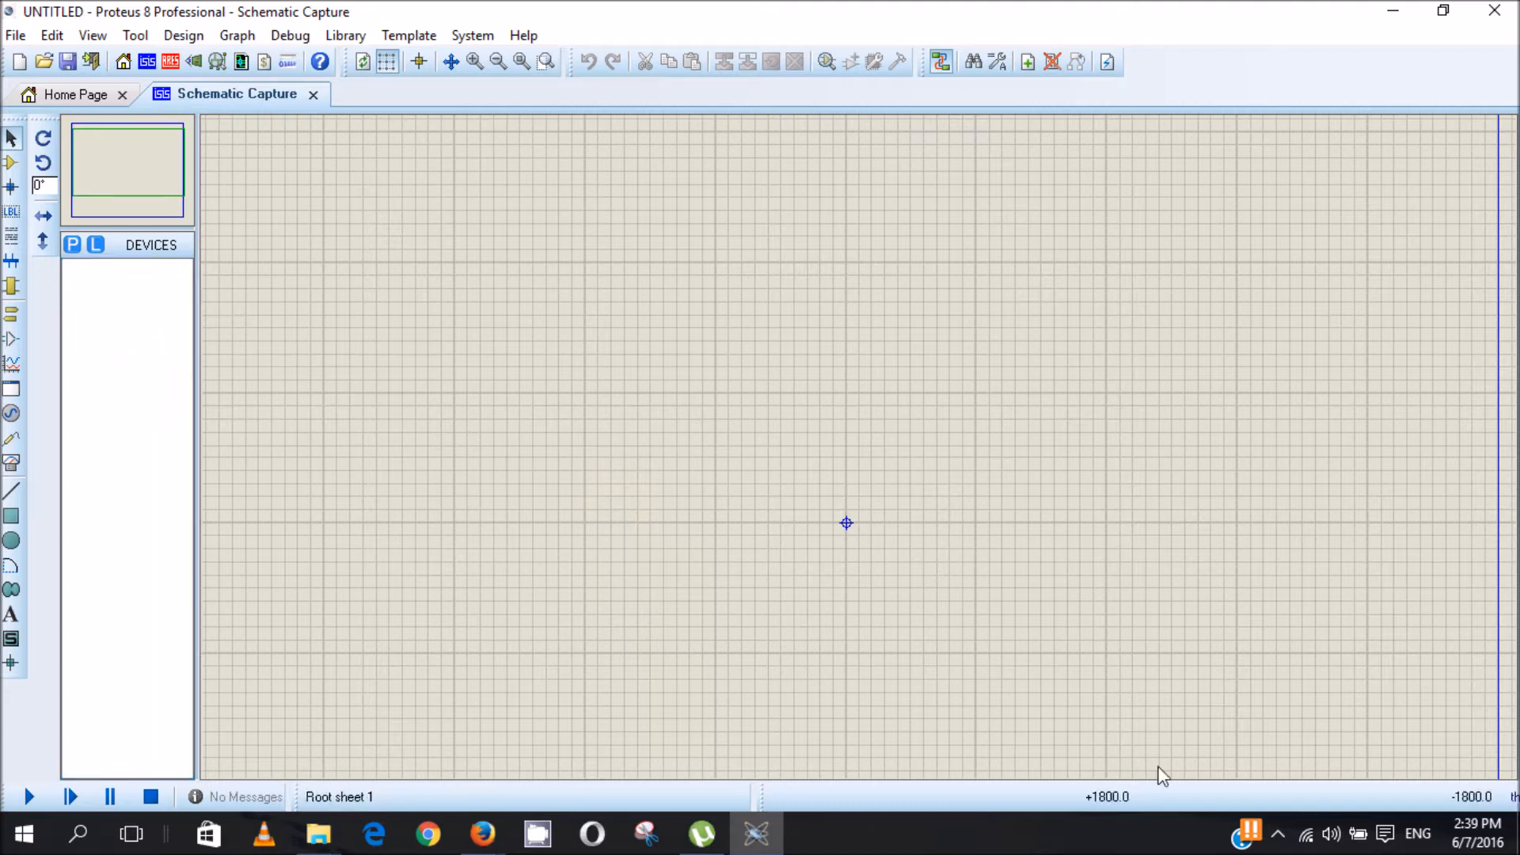
Find the L293D four-channel driver in the parts library and add it to the device list.
{"action": "left_click", "coordinate": [73, 245]}
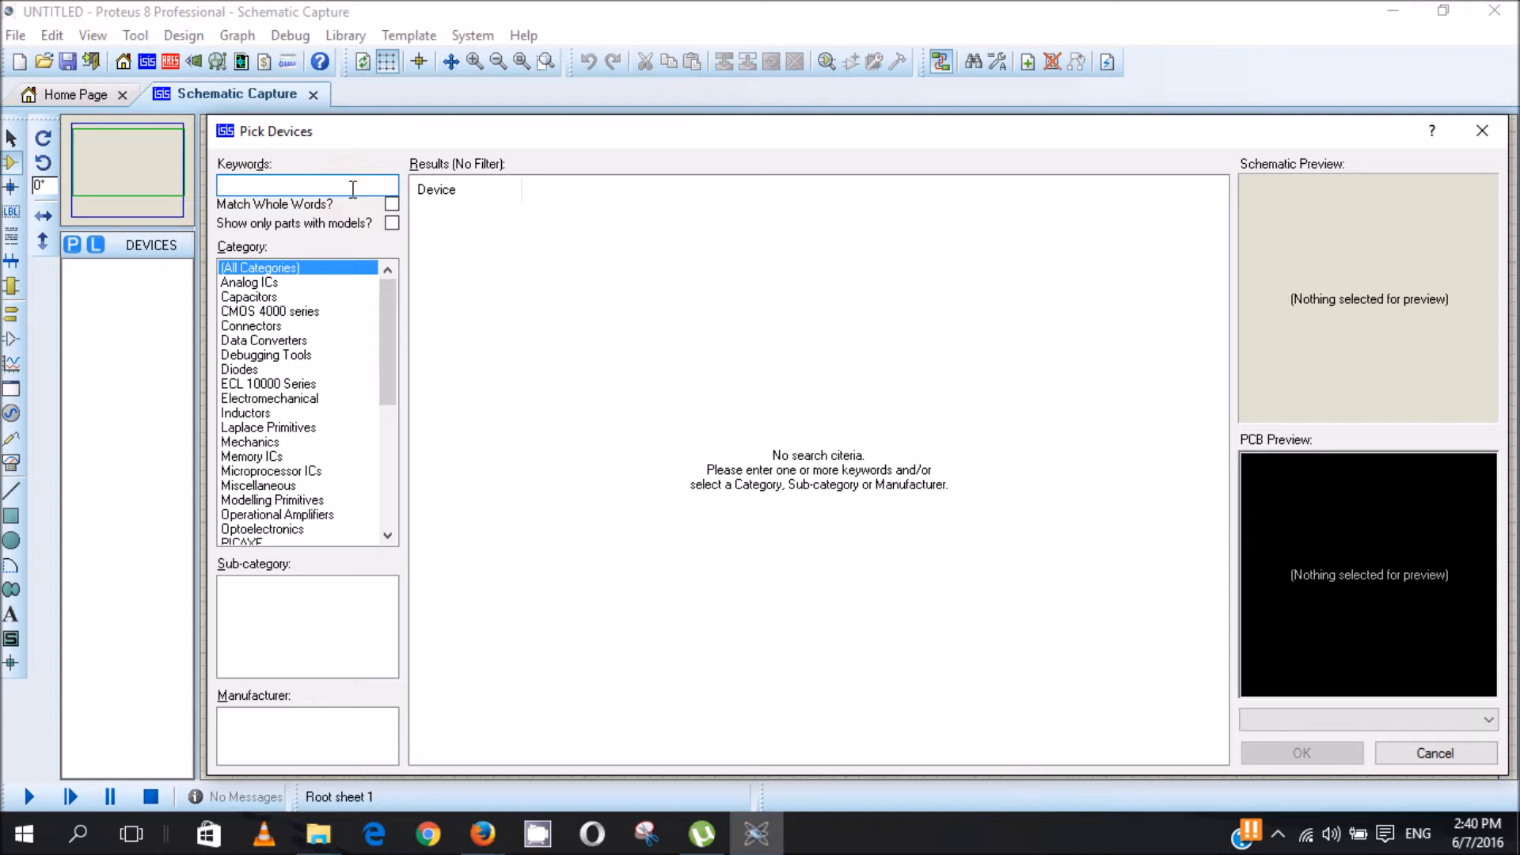
{"action": "type", "text": "l293d"}
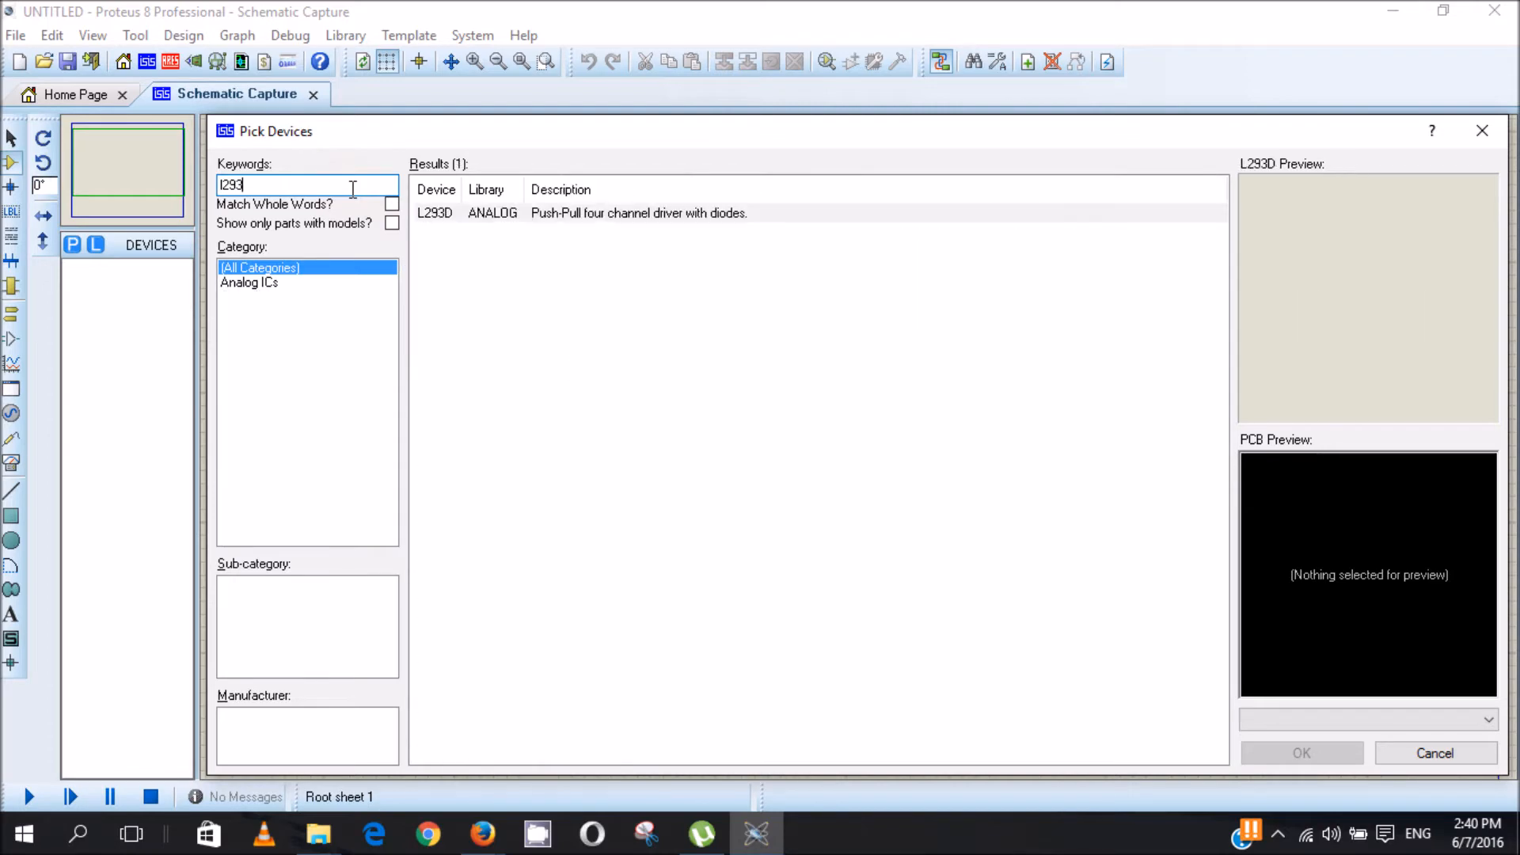
{"action": "left_click", "coordinate": [449, 217]}
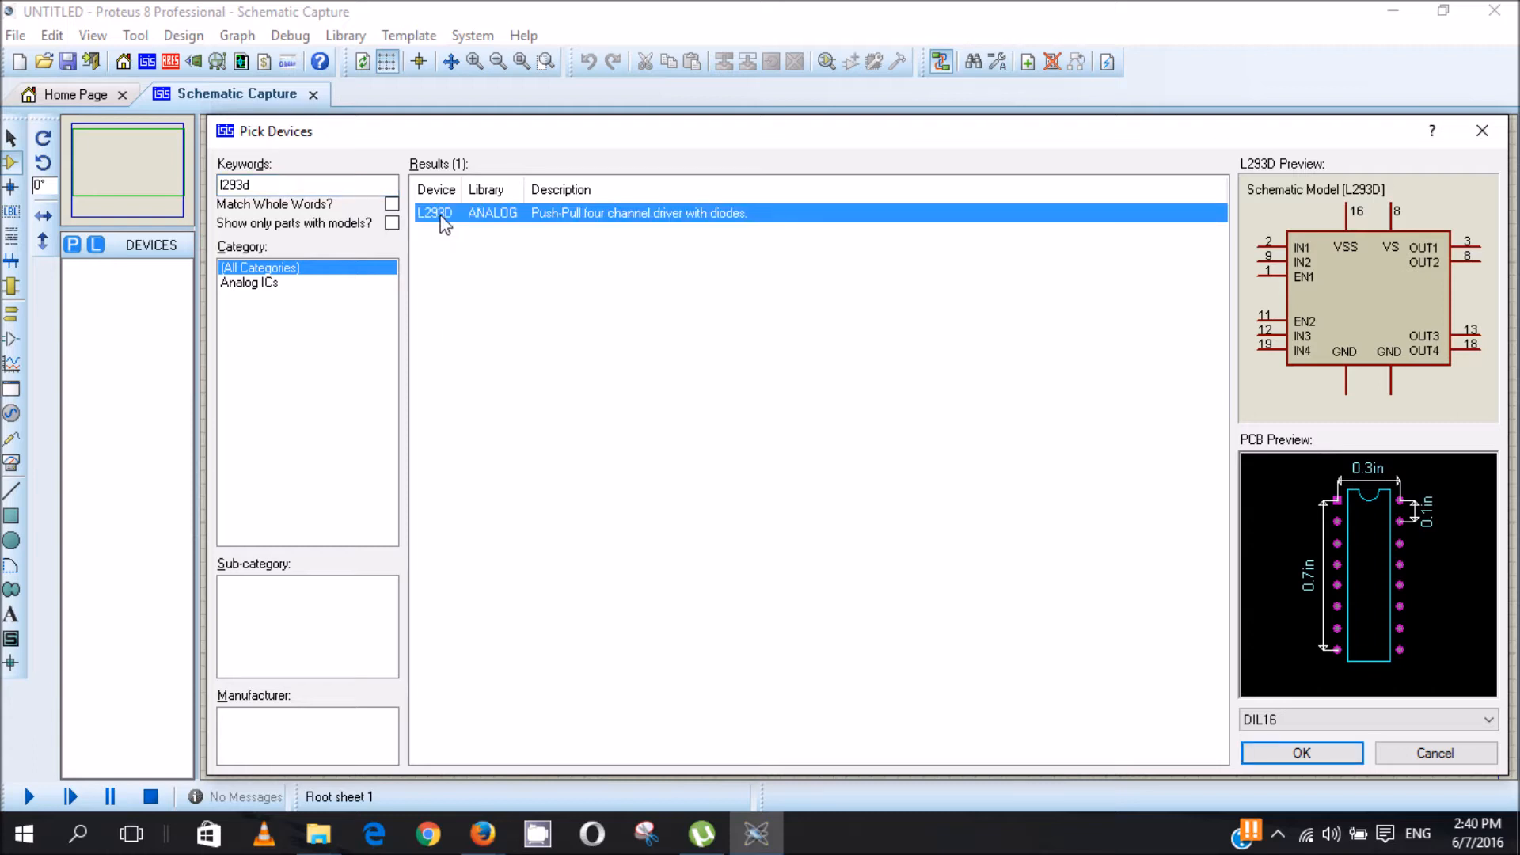
{"action": "double_click", "coordinate": [665, 215]}
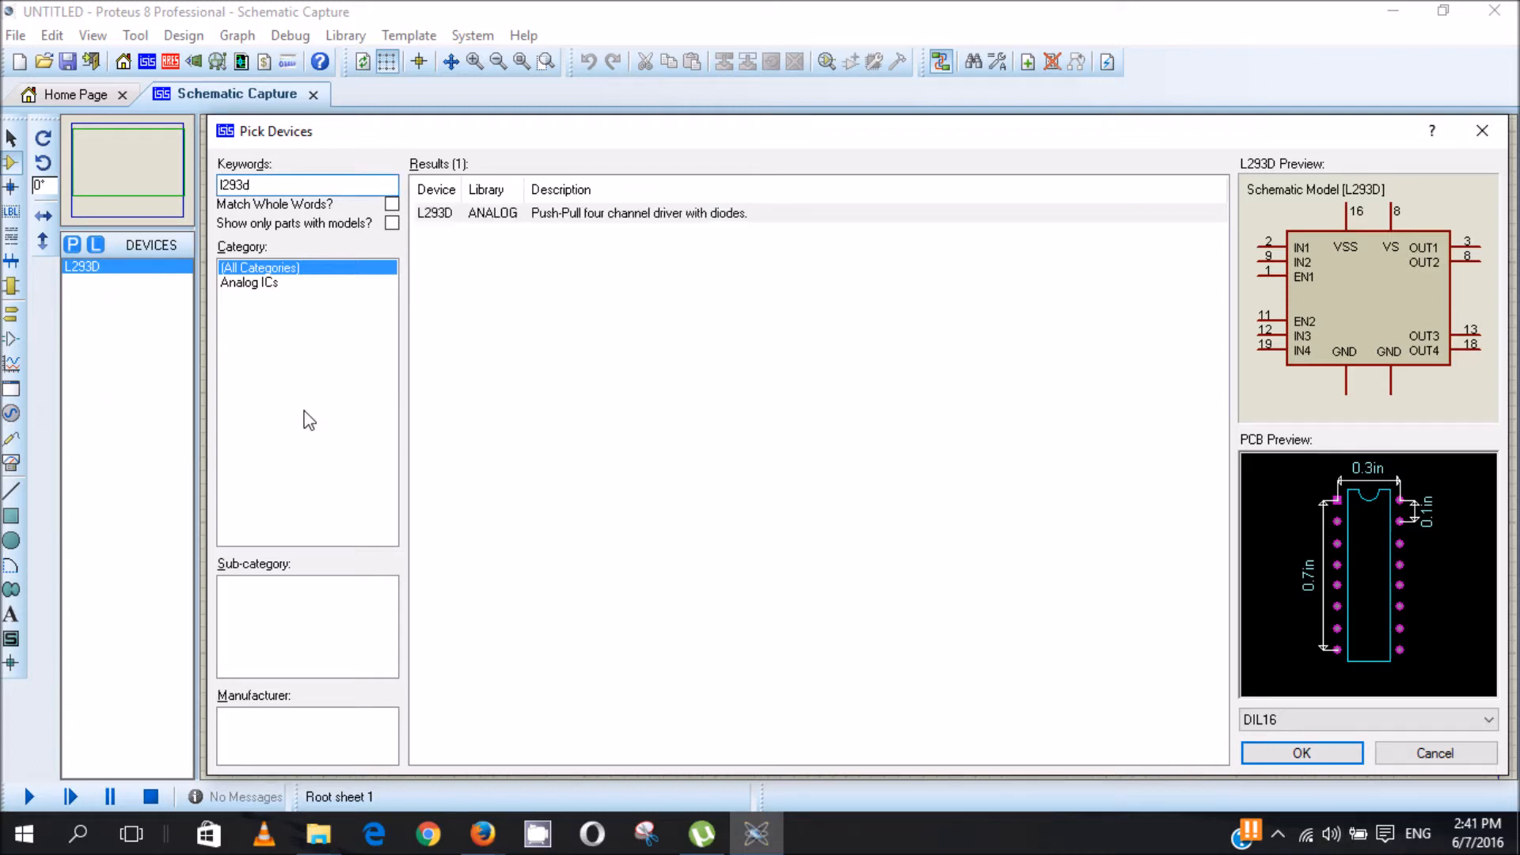
Search the parts library for "dc motor" and add the simple MOTOR from the MOTORS library to the device list.
{"action": "double_click", "coordinate": [273, 184]}
{"action": "type", "text": "dc motor"}
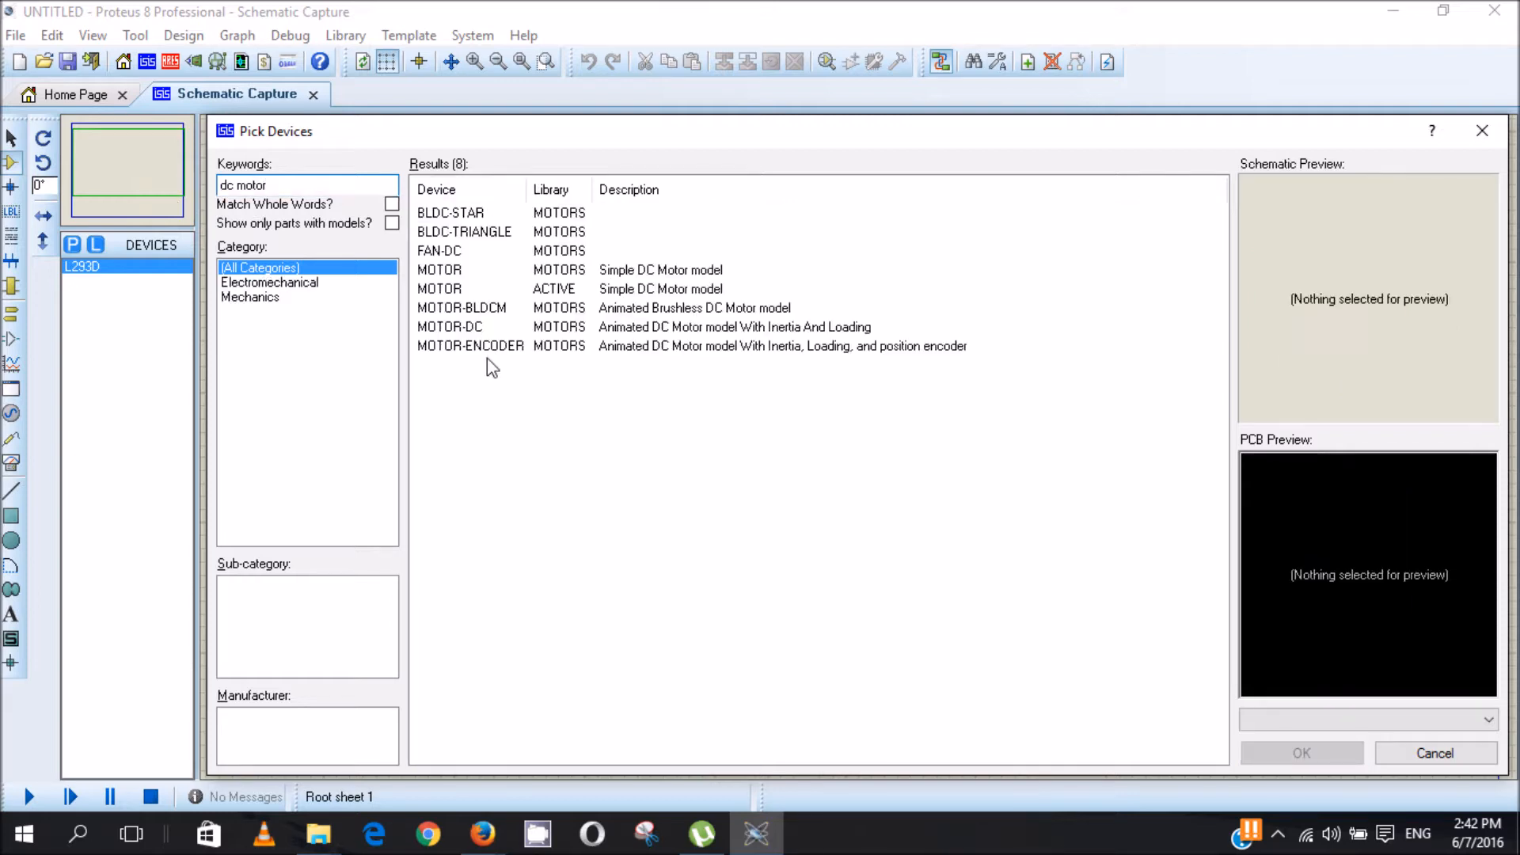
{"action": "left_click", "coordinate": [515, 271]}
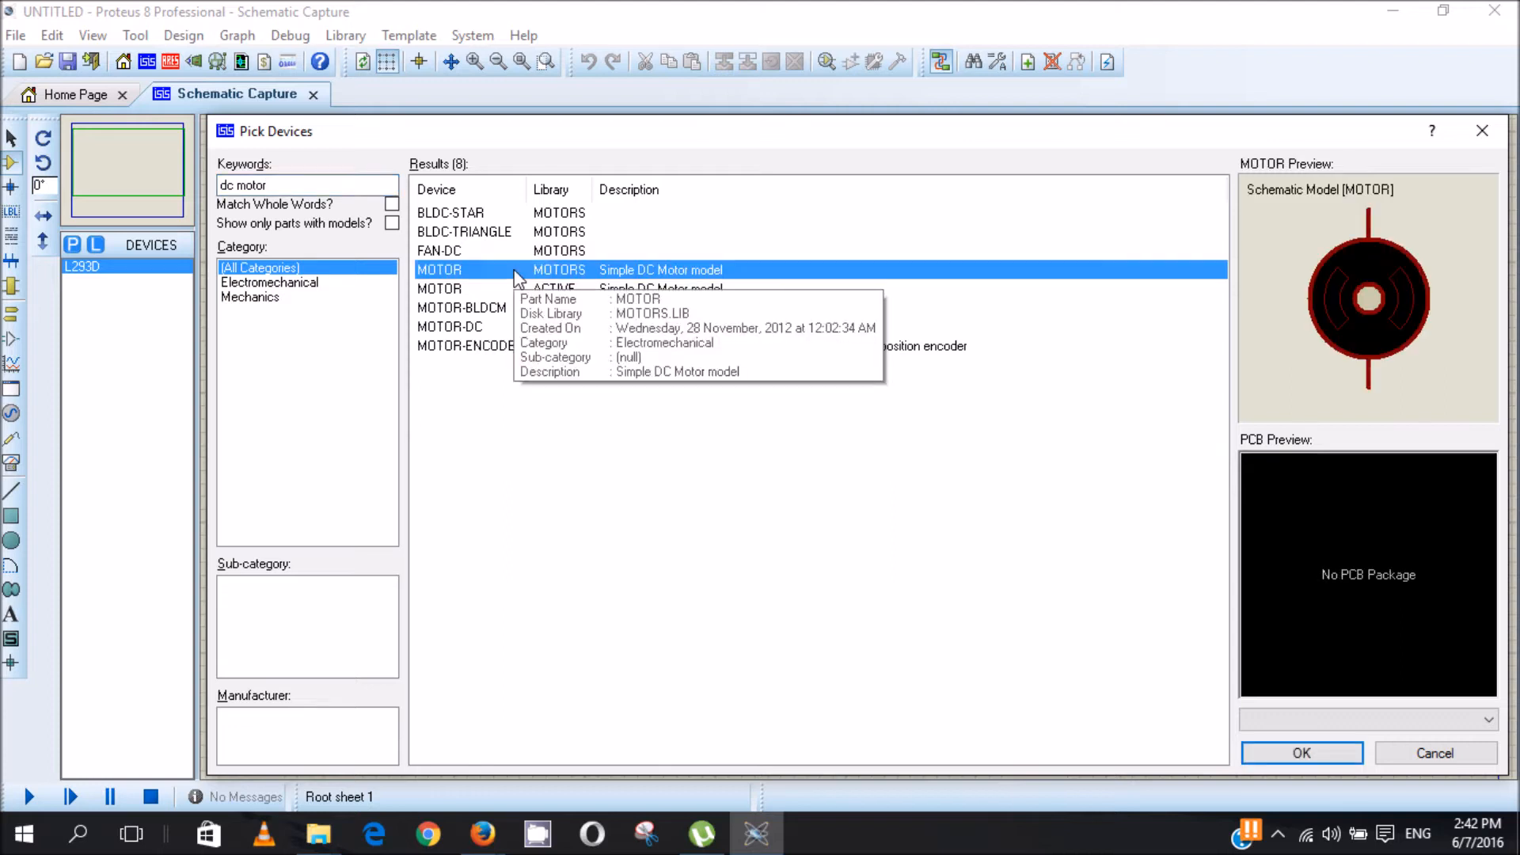
{"action": "double_click", "coordinate": [537, 274]}
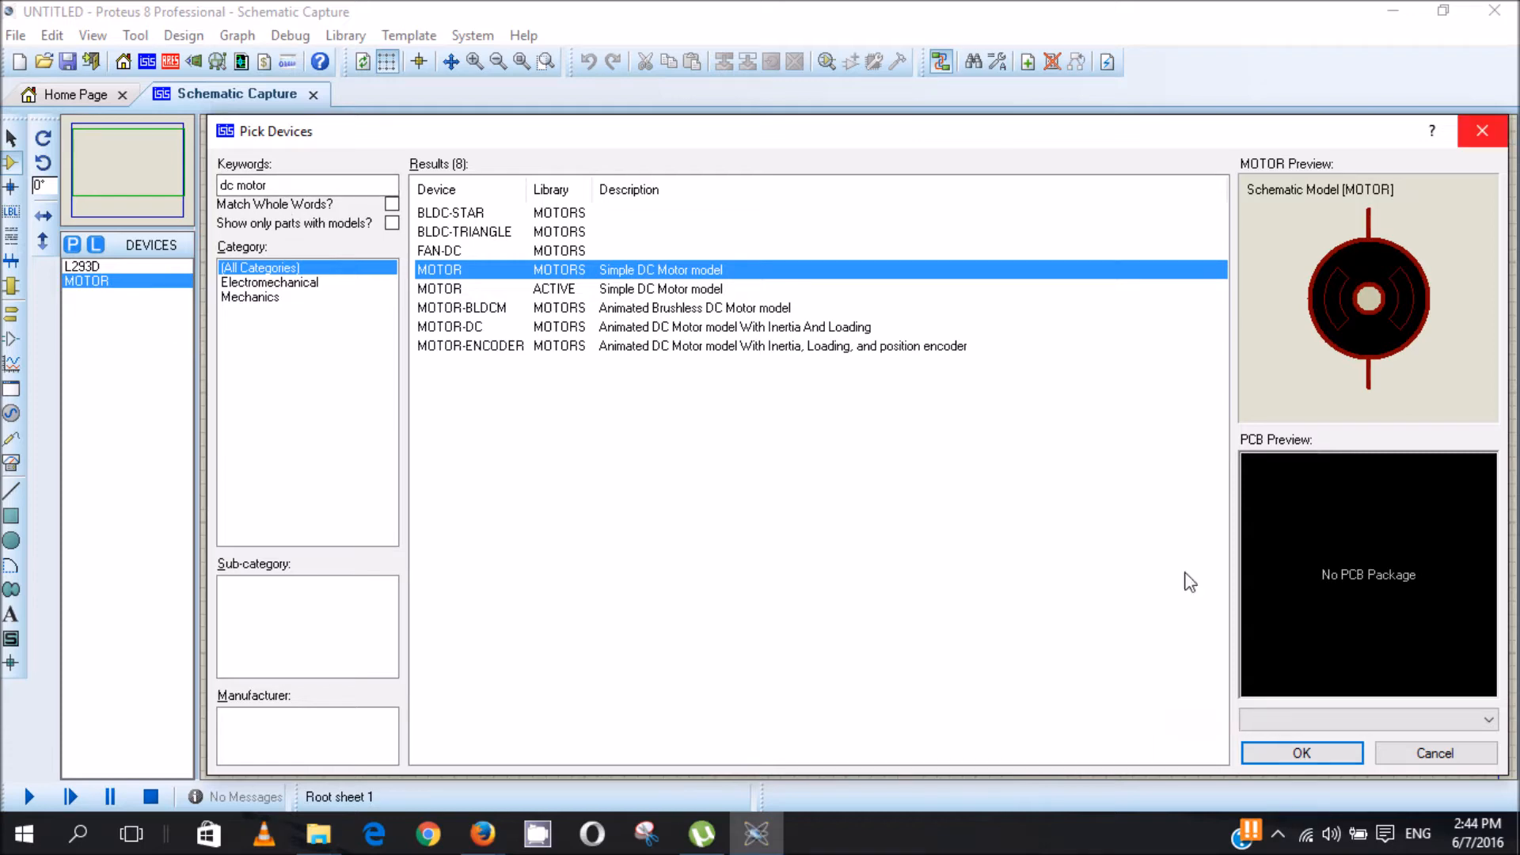
{"action": "left_click", "coordinate": [1482, 133]}
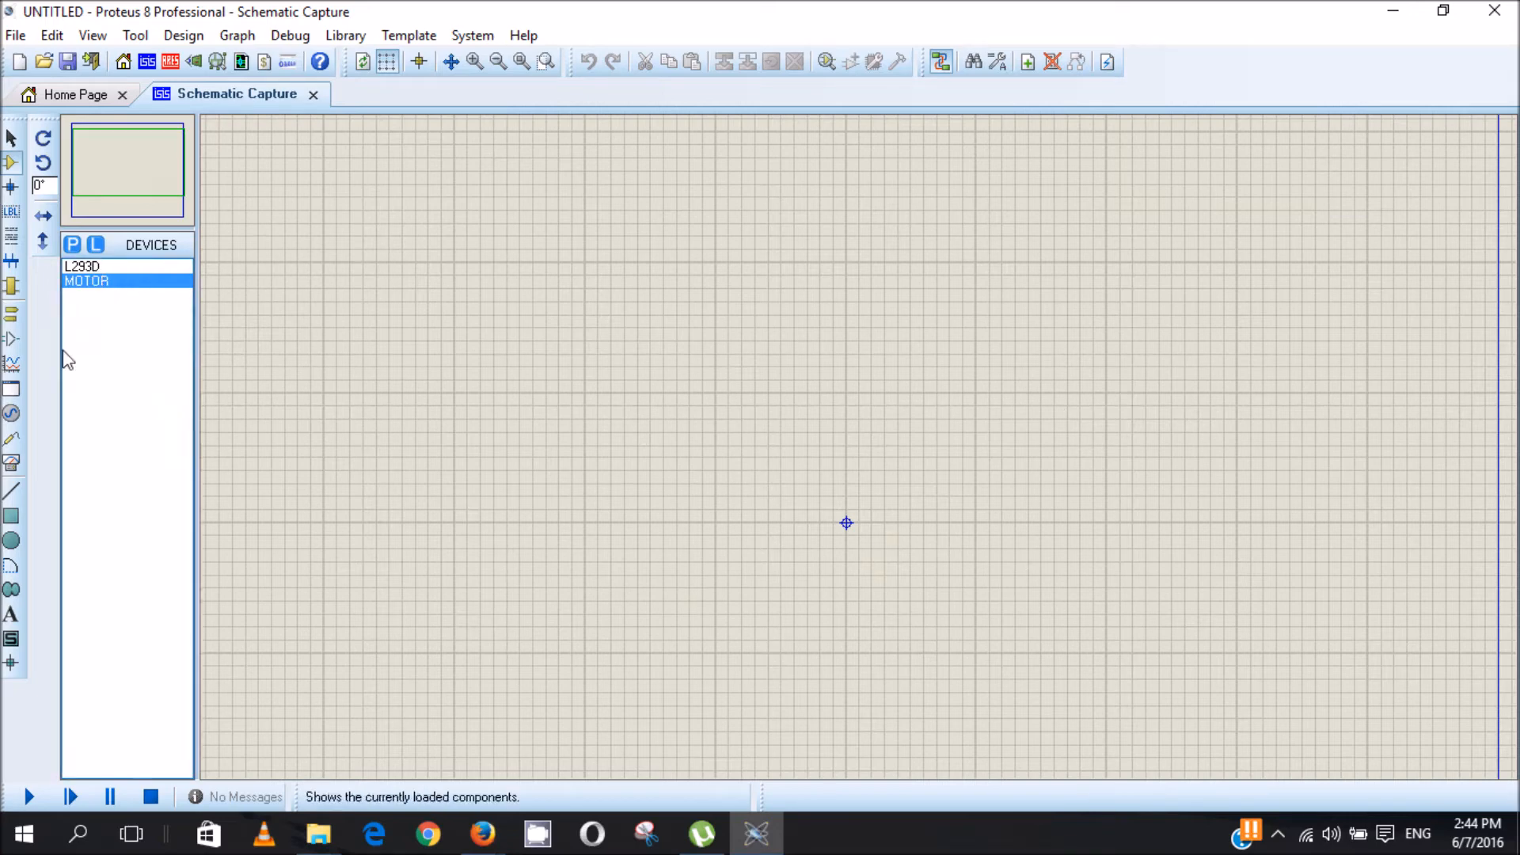
Place one L293D driver near the middle of the schematic sheet.
{"action": "left_click", "coordinate": [104, 267]}
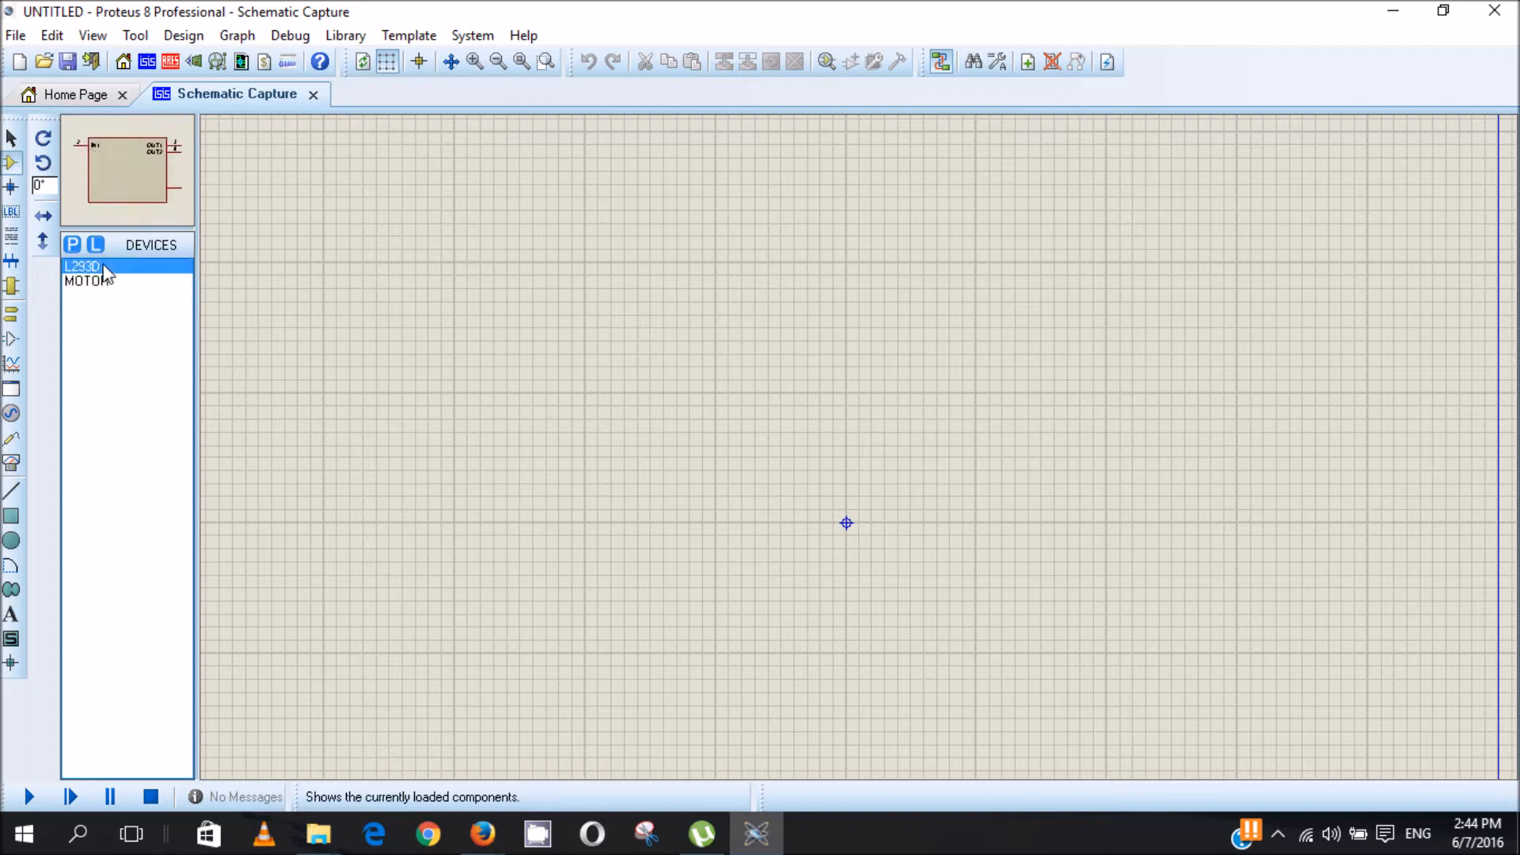
{"action": "left_click", "coordinate": [808, 474]}
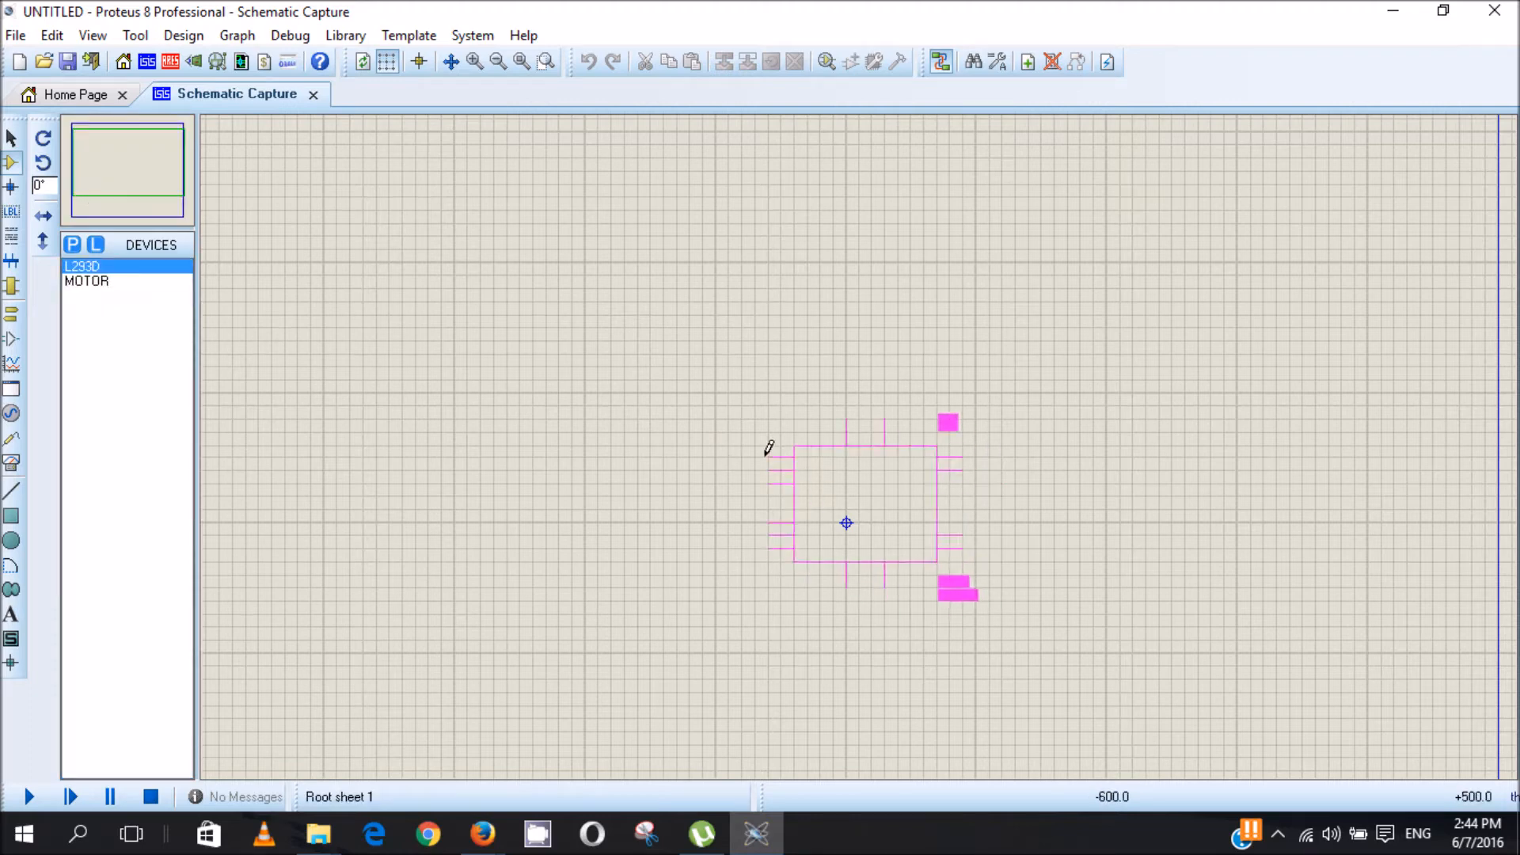
{"action": "left_click", "coordinate": [705, 449]}
{"action": "scroll", "coordinate": [801, 549], "scroll_direction": "up", "scroll_amount": 1}
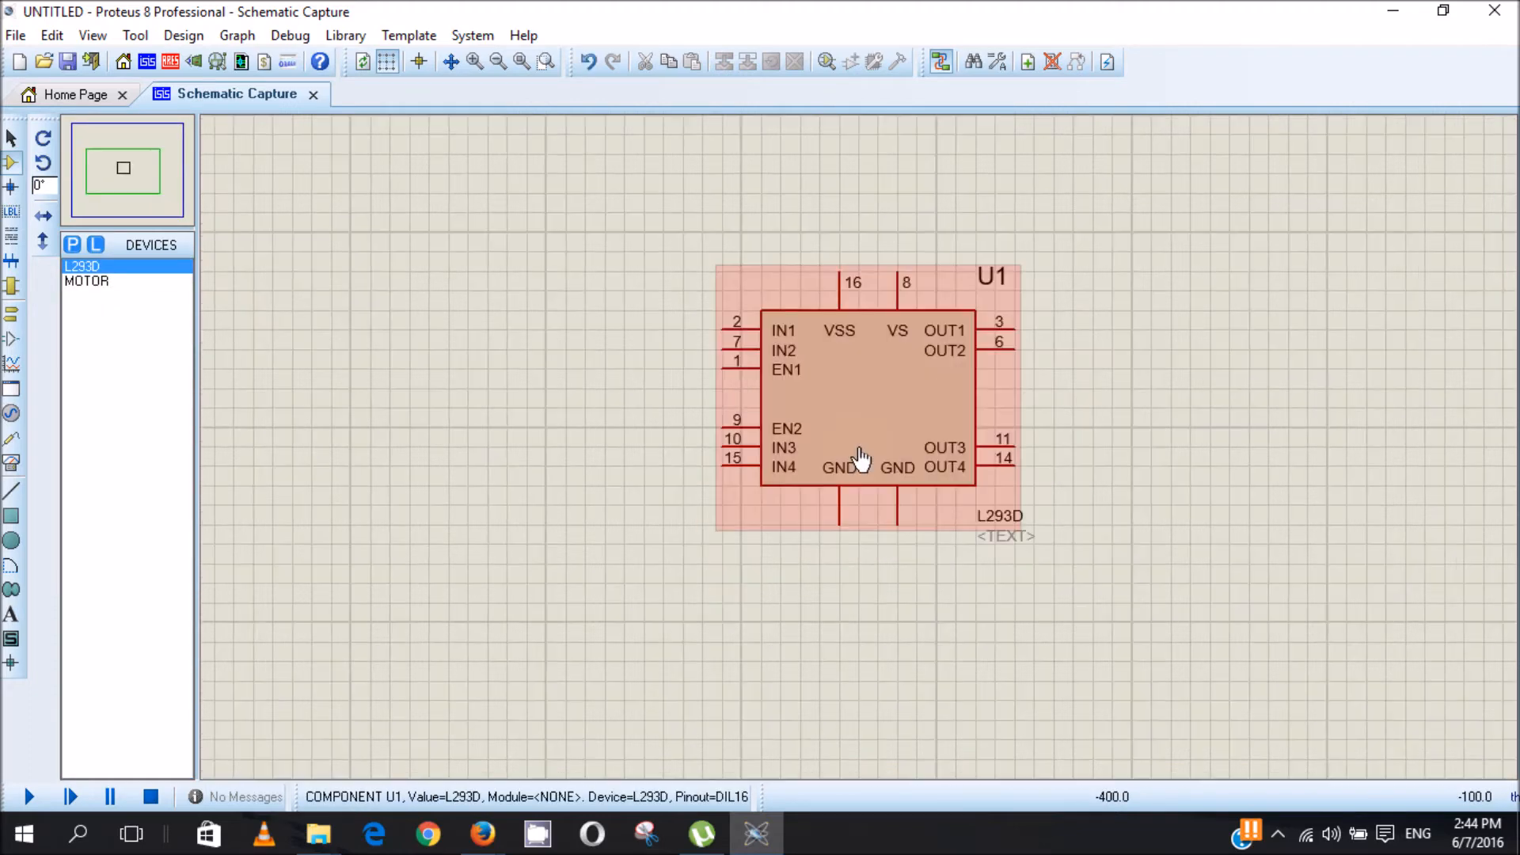
Place two motors one above the other, to the right of the L293D.
{"action": "left_click", "coordinate": [89, 281]}
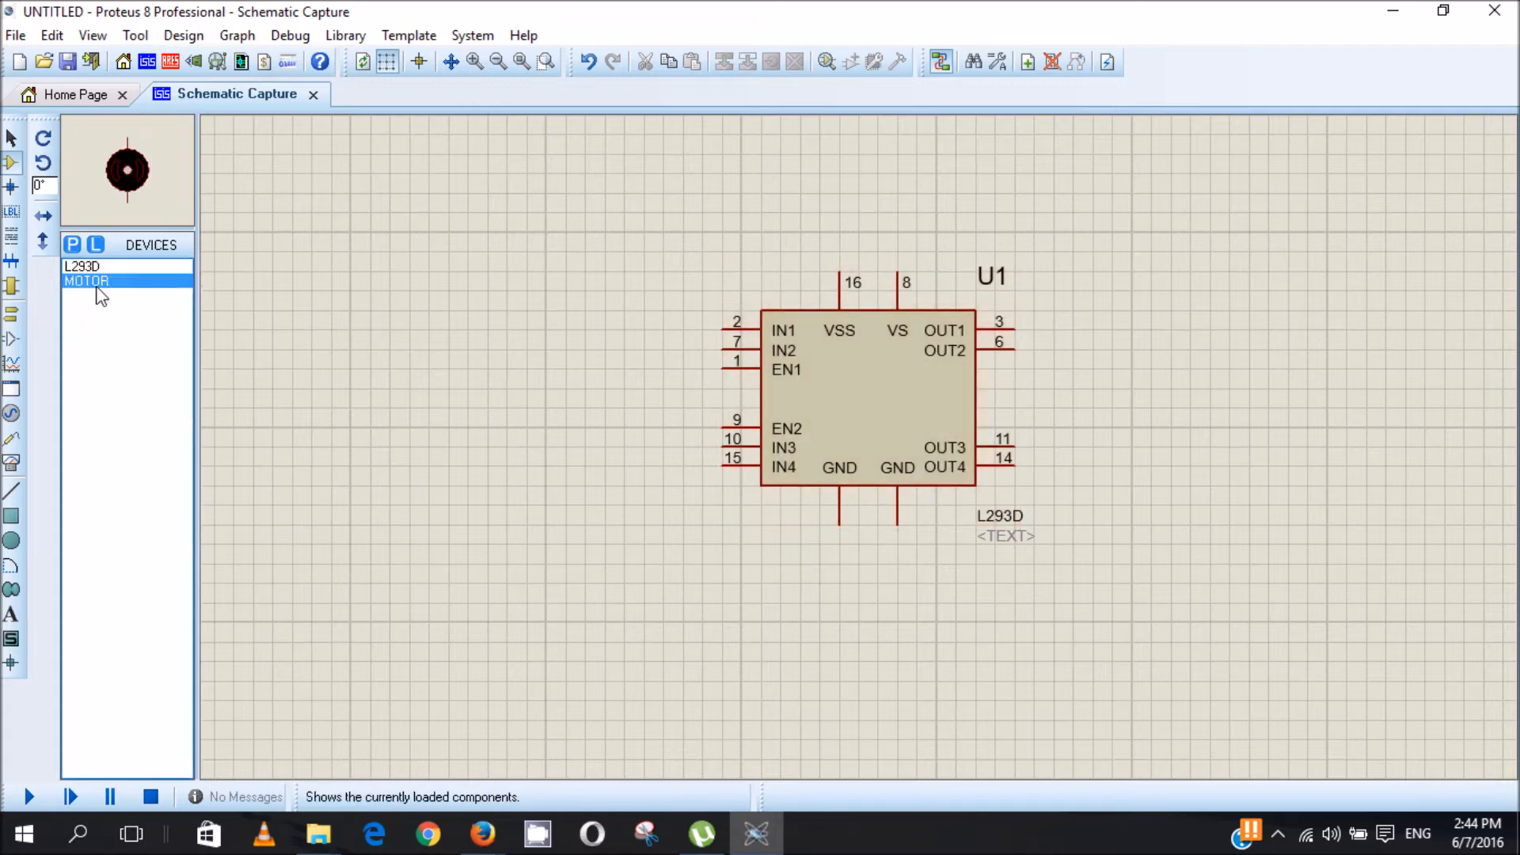
{"action": "left_click", "coordinate": [1207, 315]}
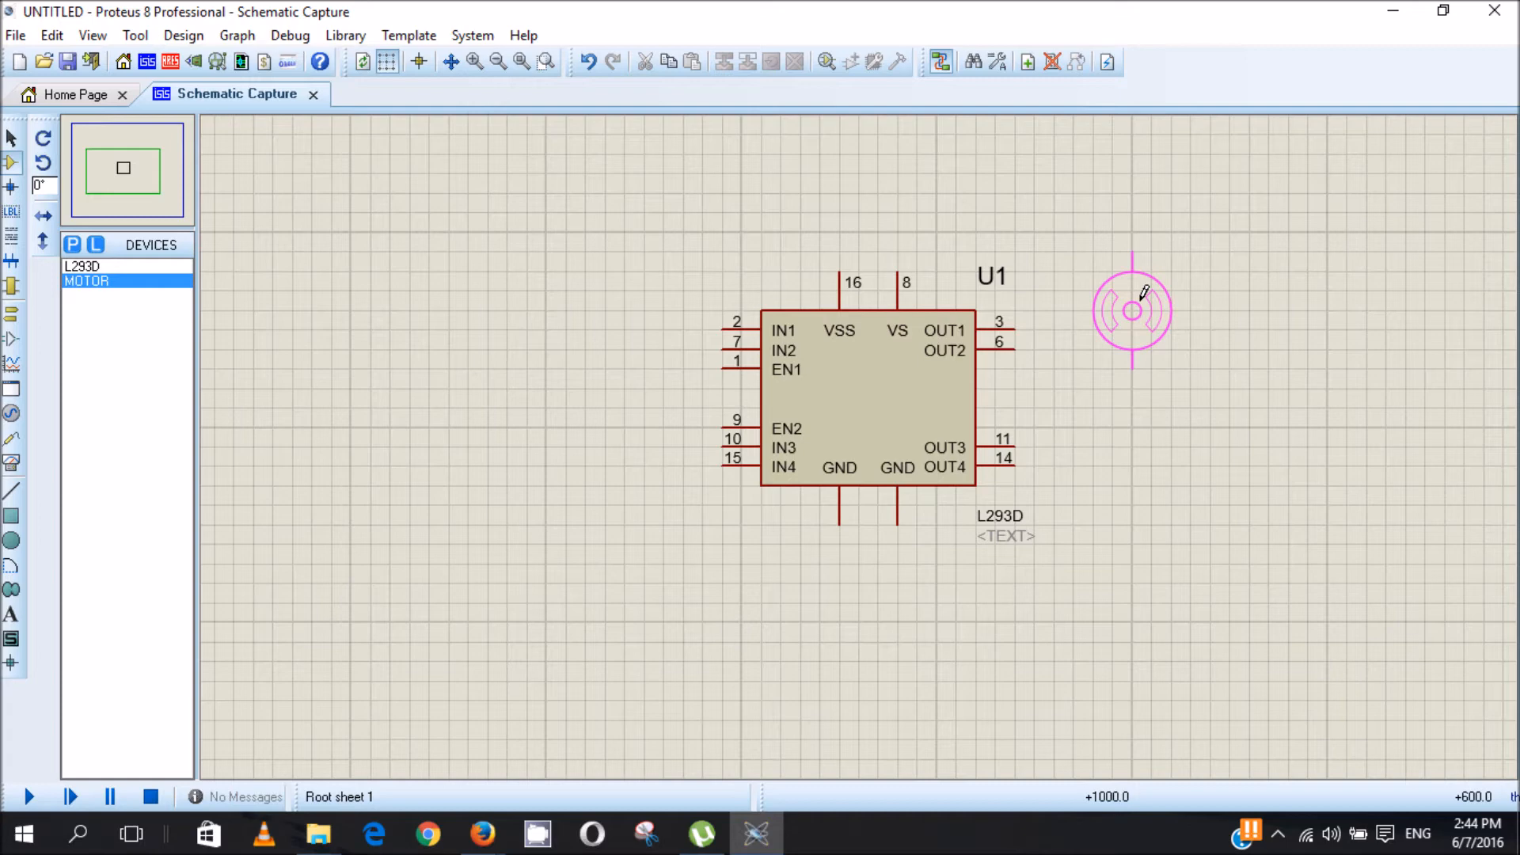
{"action": "left_click", "coordinate": [1143, 292]}
{"action": "left_click", "coordinate": [1171, 445]}
{"action": "left_click", "coordinate": [1169, 466]}
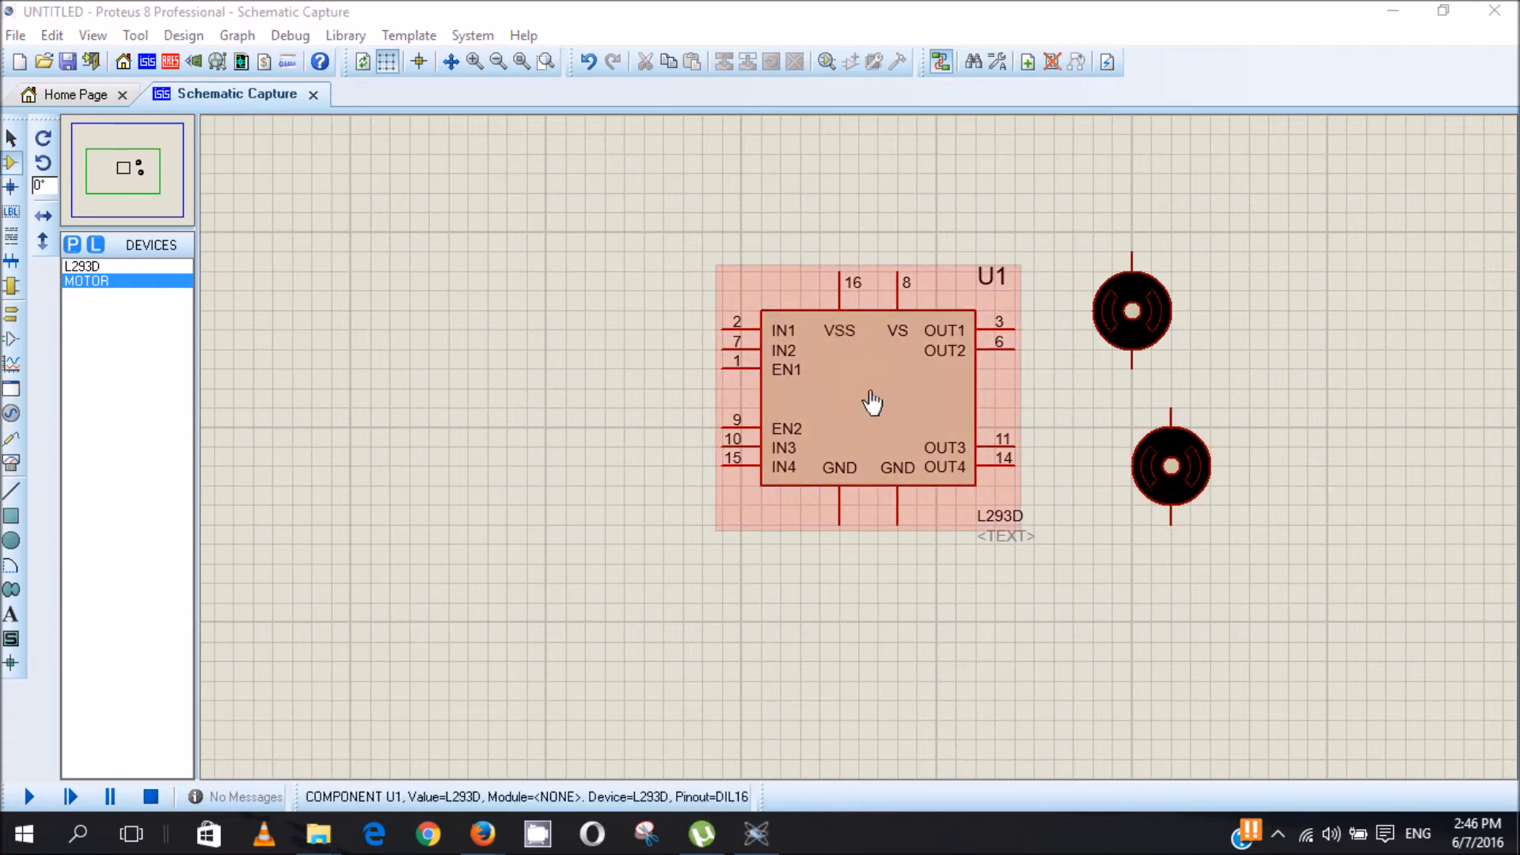
Wire together the L293D's pin pairs: VSS to VS, GND to GND, and EN1 to EN2.
{"action": "left_click", "coordinate": [839, 270]}
{"action": "left_click", "coordinate": [897, 272]}
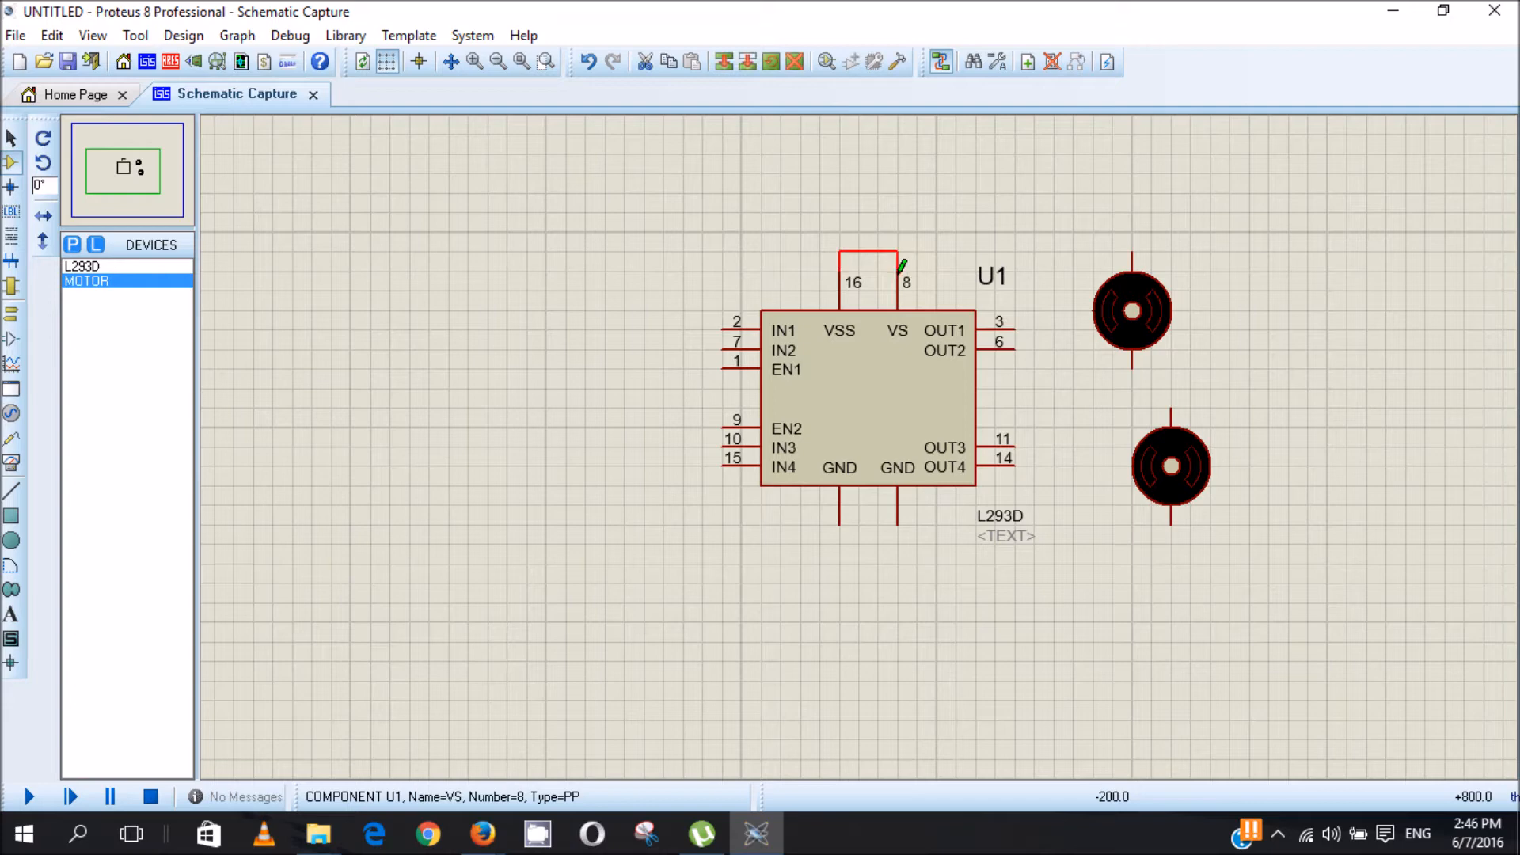
{"action": "left_click", "coordinate": [842, 525]}
{"action": "left_click", "coordinate": [898, 525]}
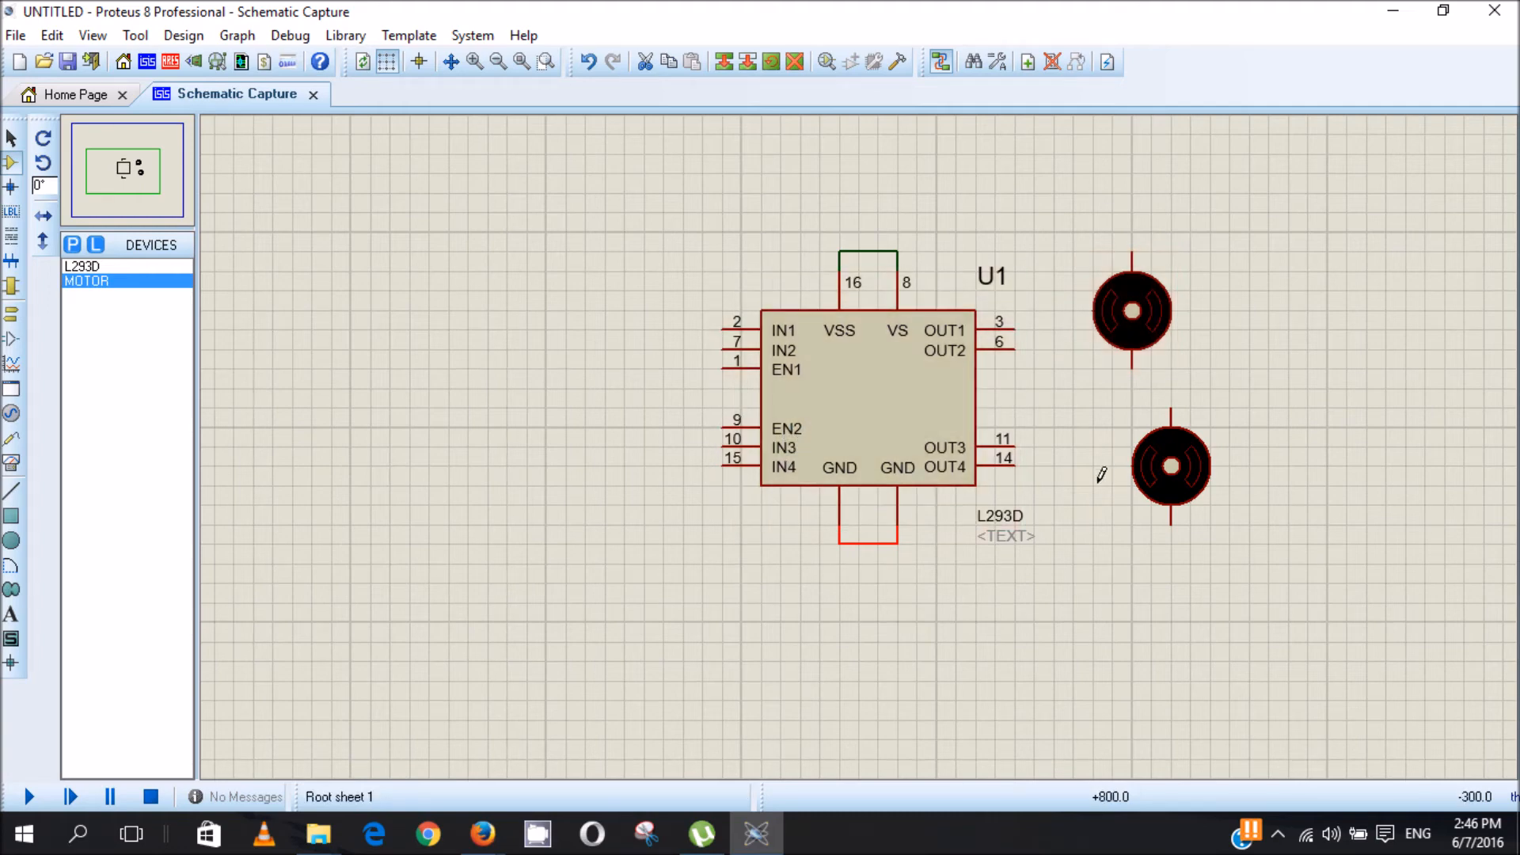
{"action": "left_click", "coordinate": [721, 369]}
{"action": "left_click", "coordinate": [724, 427]}
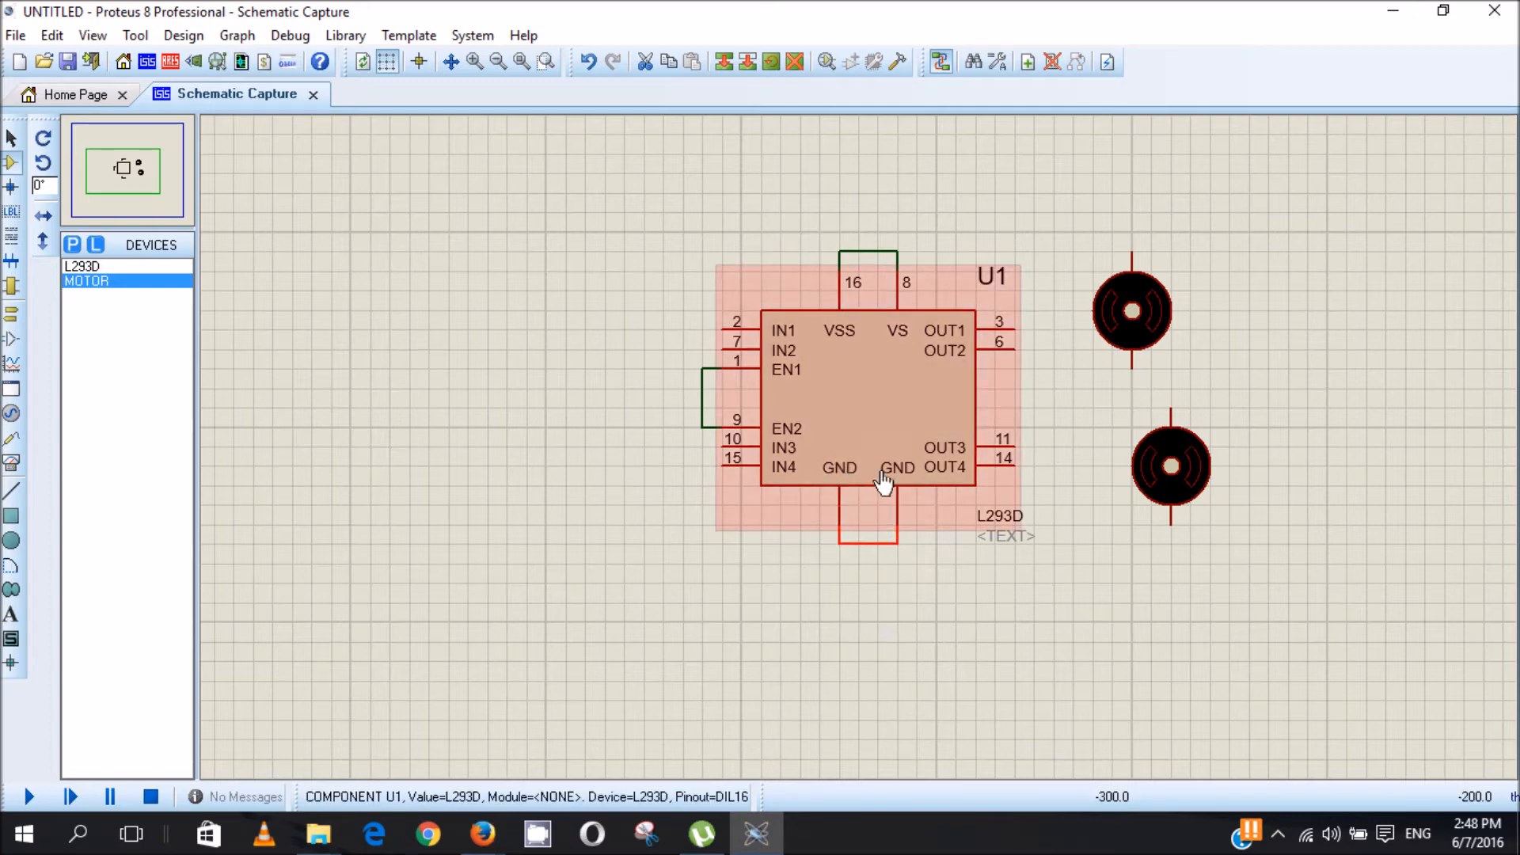
Place a GROUND terminal below the L293D's GND pins.
{"action": "left_click", "coordinate": [11, 313]}
{"action": "double_click", "coordinate": [118, 341]}
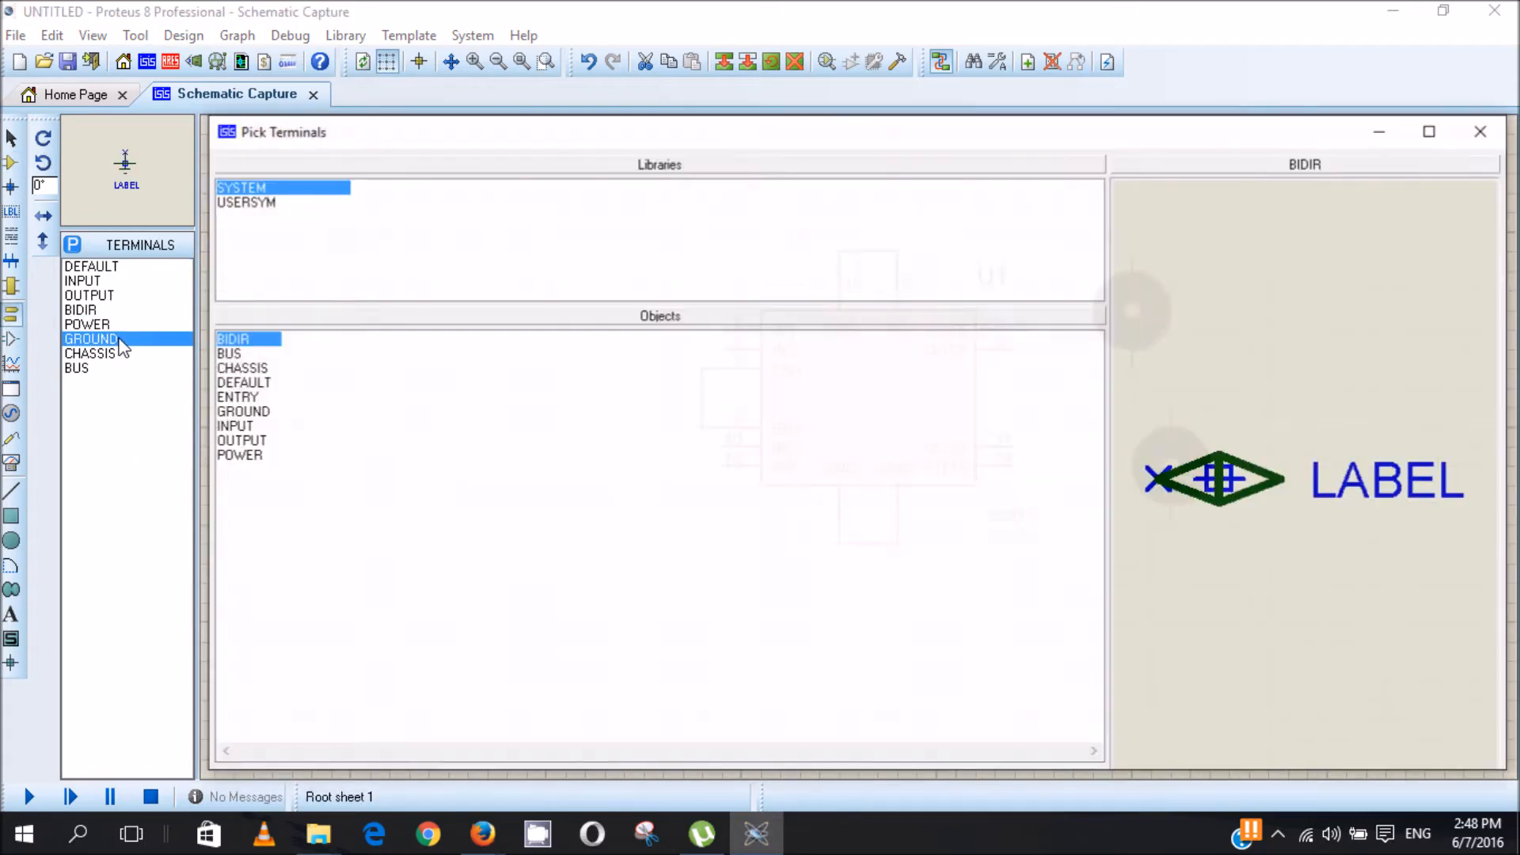
{"action": "left_click", "coordinate": [1483, 130]}
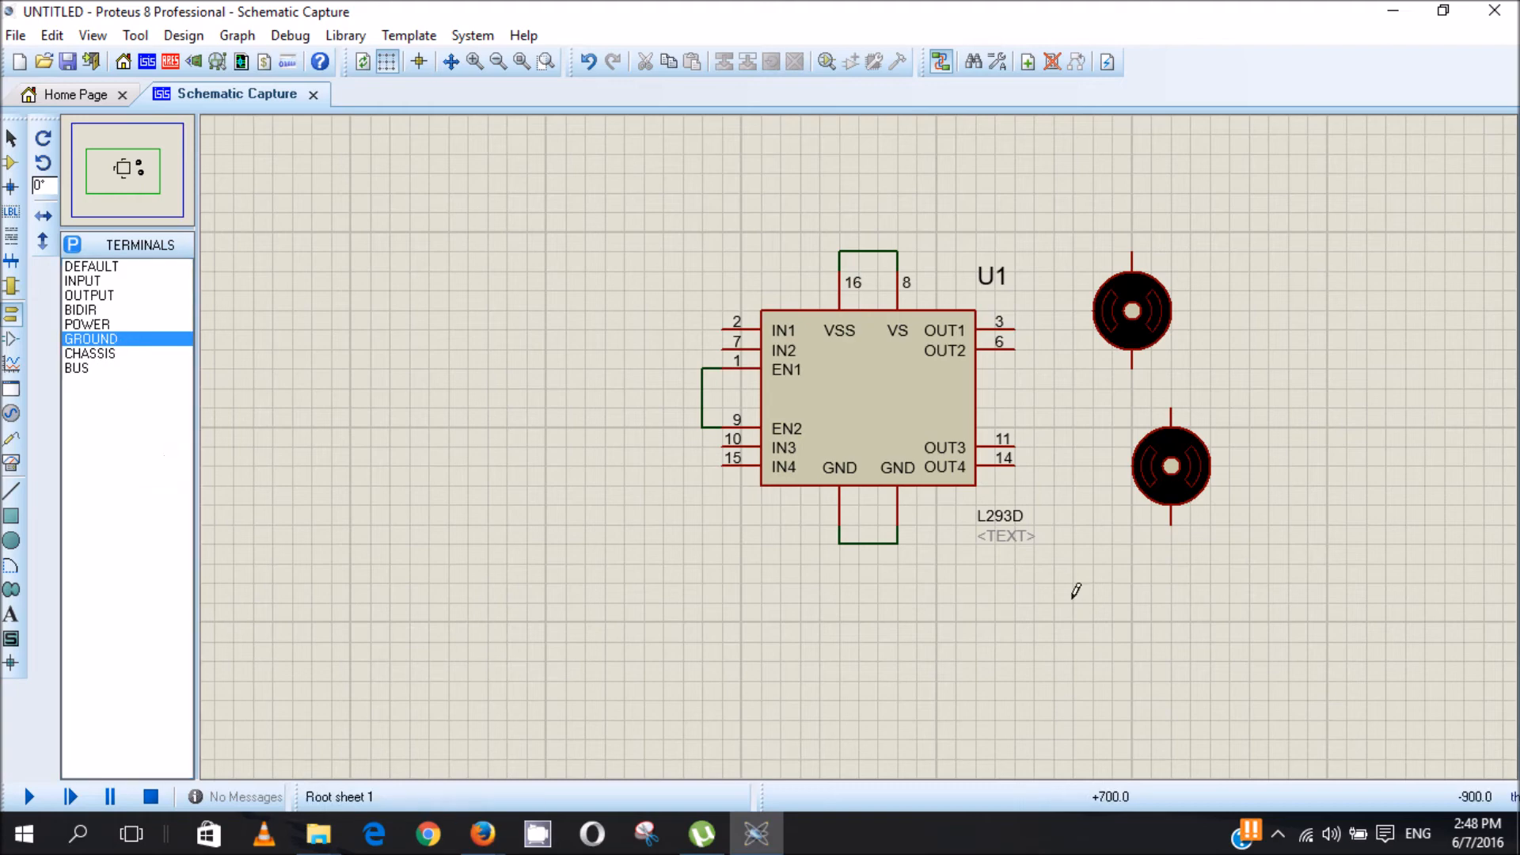
{"action": "left_click", "coordinate": [917, 586]}
{"action": "key", "text": "Escape"}
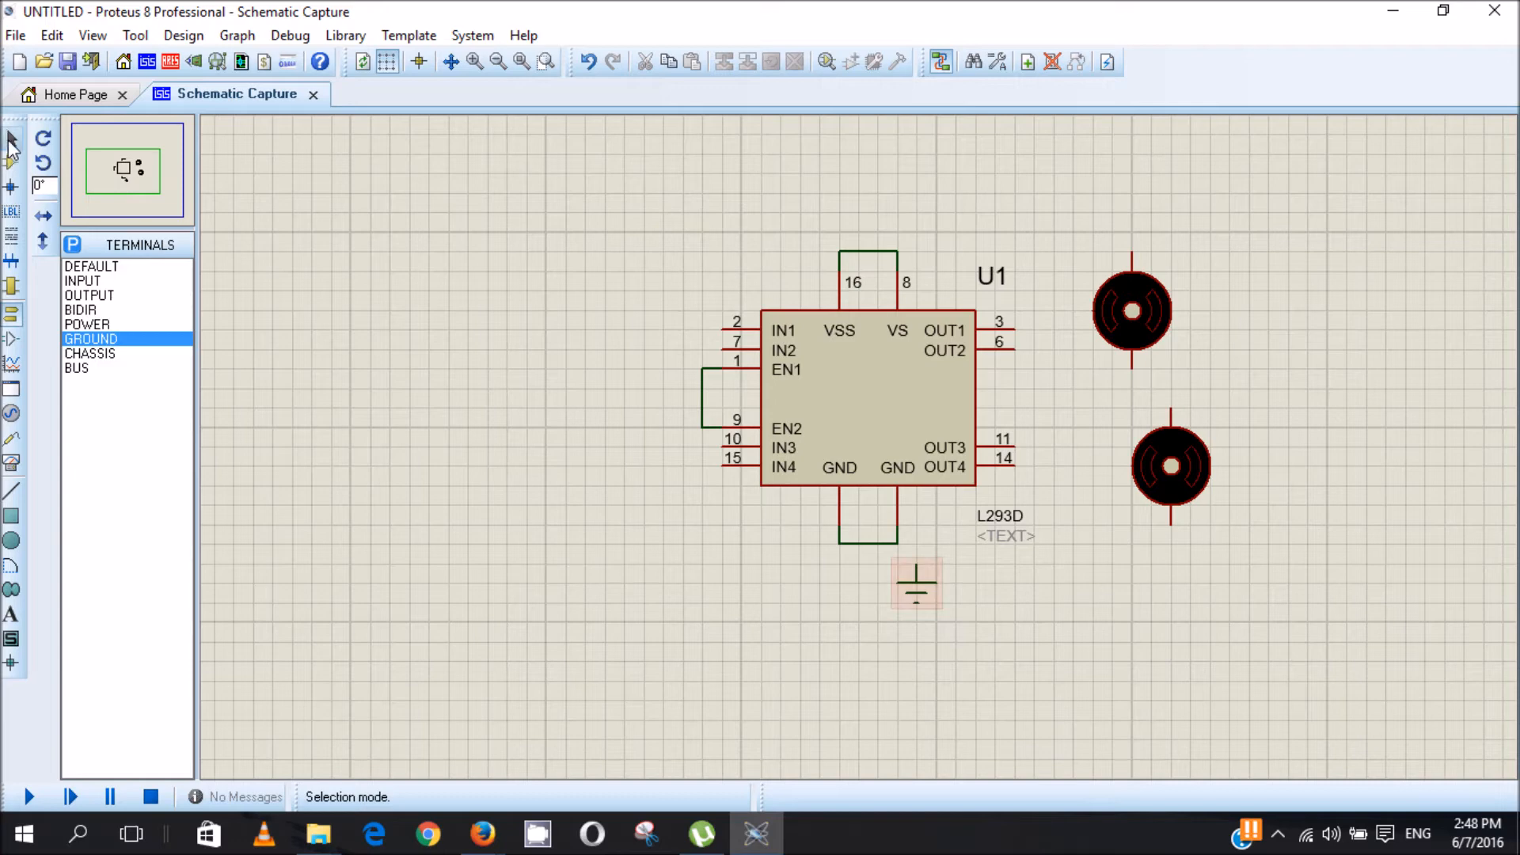
Align the ground terminal beneath the L293D's right GND pin and wire it to the wire joining both GND pins.
{"action": "left_click", "coordinate": [903, 592]}
{"action": "left_click", "coordinate": [903, 592]}
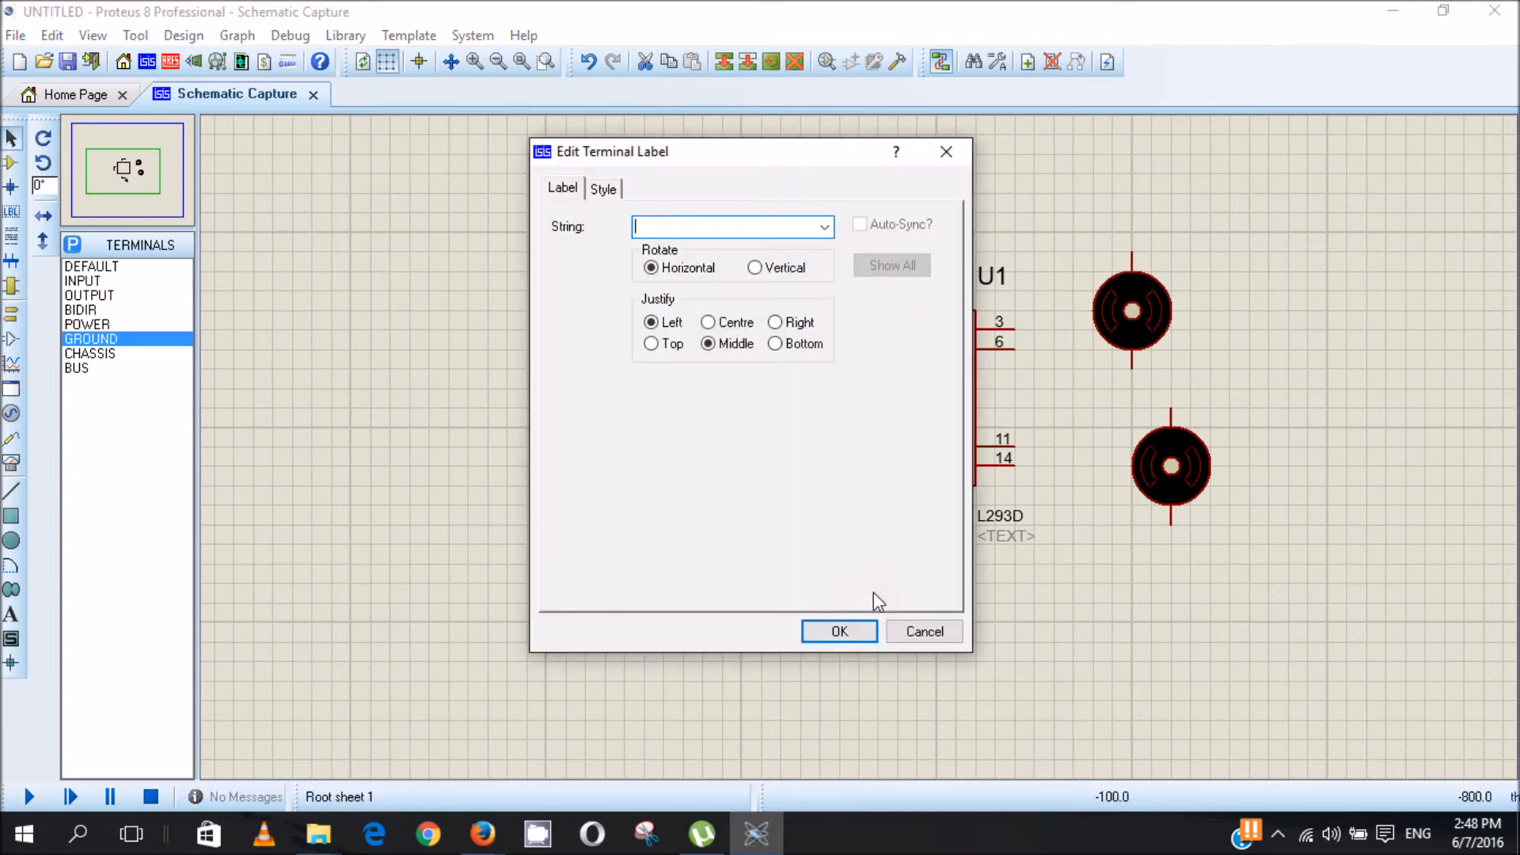
{"action": "left_click", "coordinate": [975, 144]}
{"action": "mouse_move", "coordinate": [912, 588]}
{"action": "left_mouse_down"}
{"action": "mouse_move", "coordinate": [874, 587]}
{"action": "mouse_move", "coordinate": [899, 602]}
{"action": "left_mouse_up"}
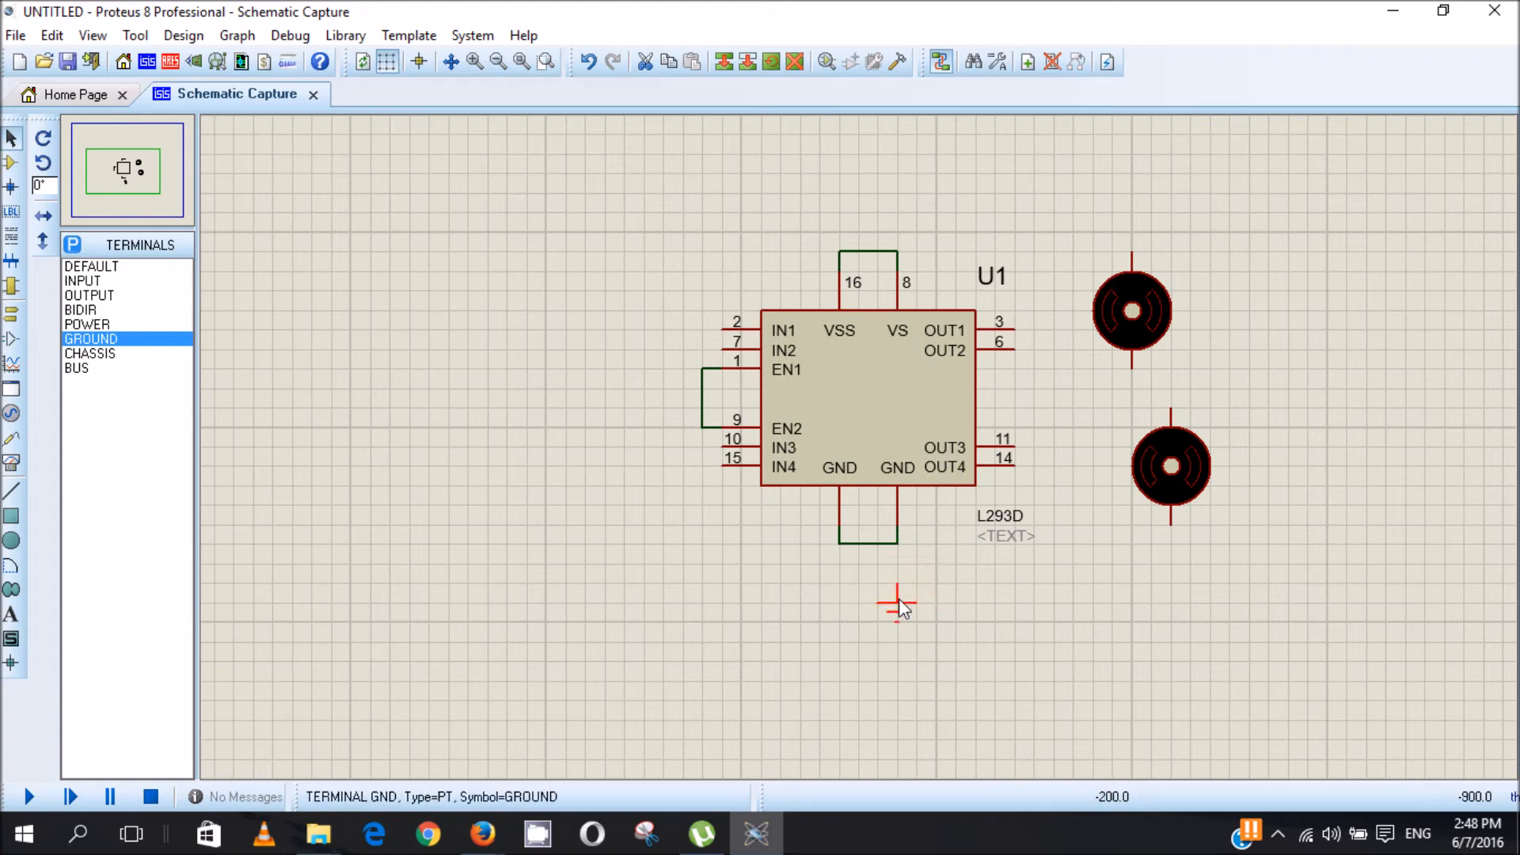
{"action": "left_click", "coordinate": [11, 163]}
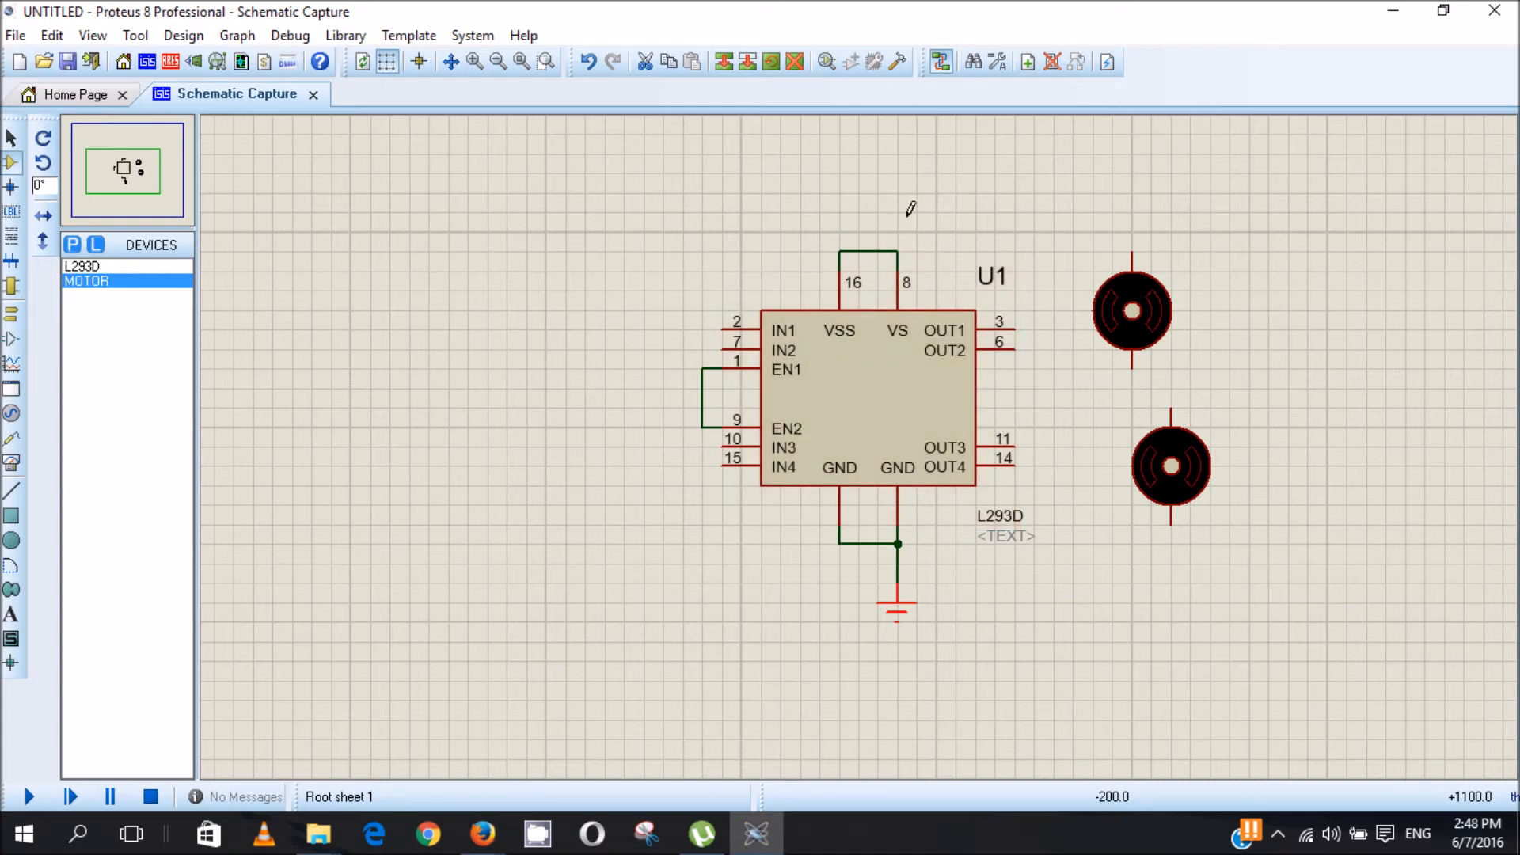
Place a POWER terminal above the L293D's VS pin and connect it to the VSS–VS wire.
{"action": "left_click", "coordinate": [13, 314]}
{"action": "left_click", "coordinate": [93, 325]}
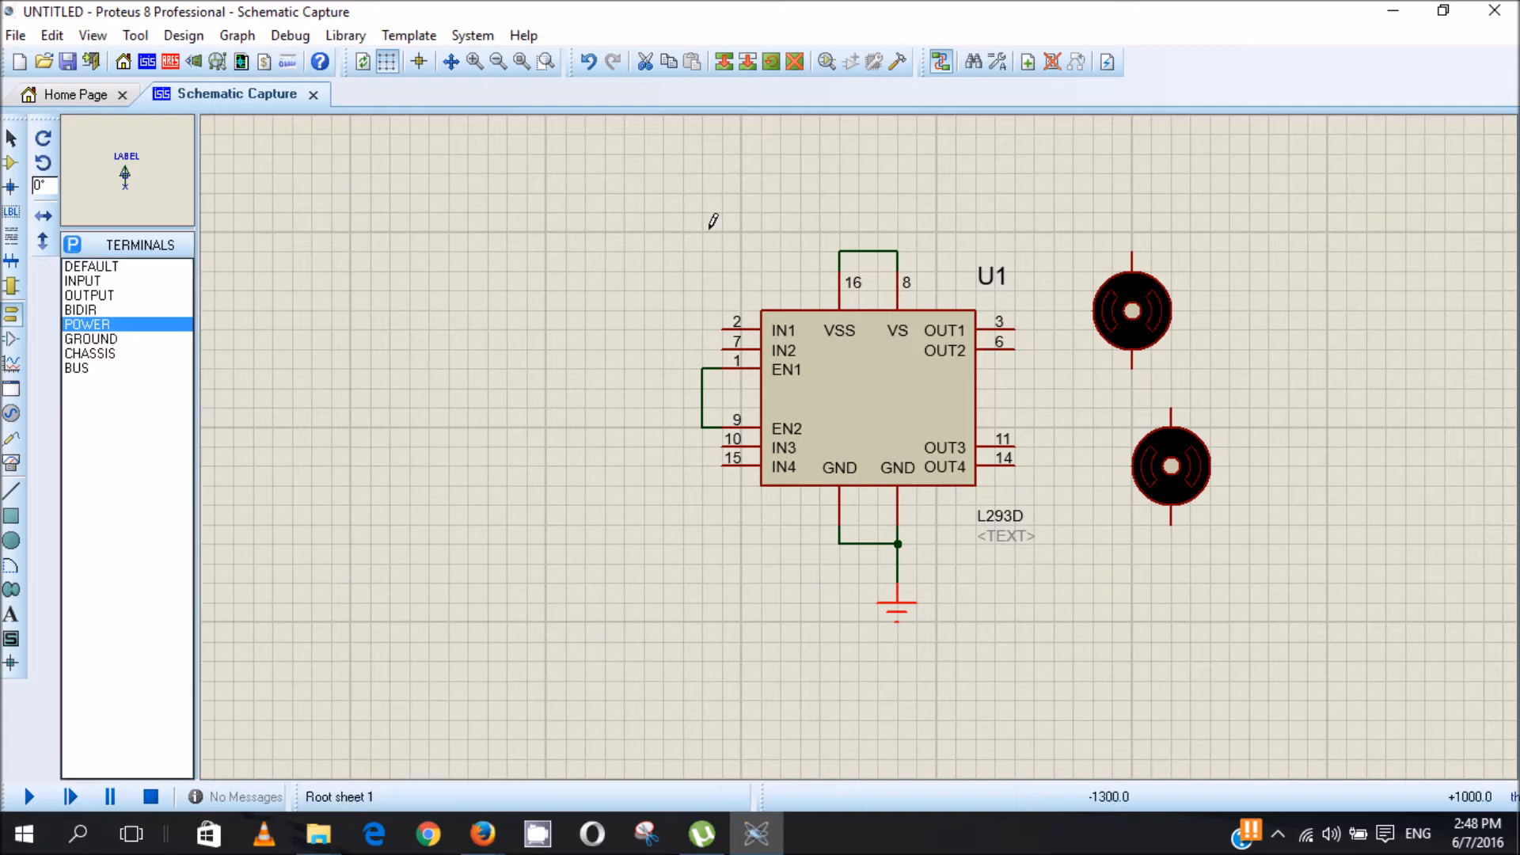
{"action": "left_click", "coordinate": [893, 188]}
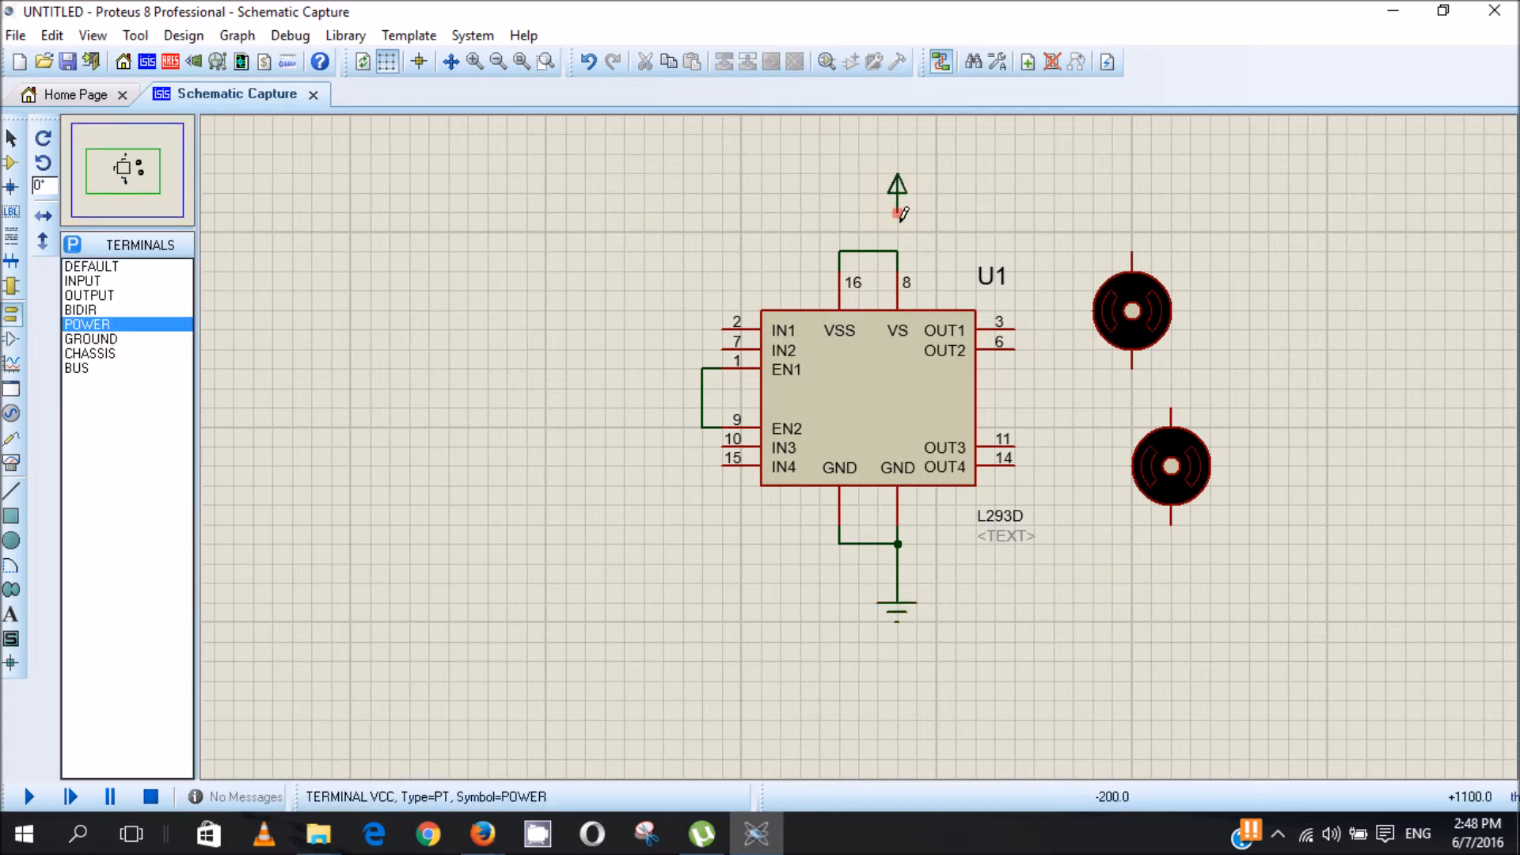
{"action": "left_click", "coordinate": [899, 214]}
{"action": "double_click", "coordinate": [898, 252]}
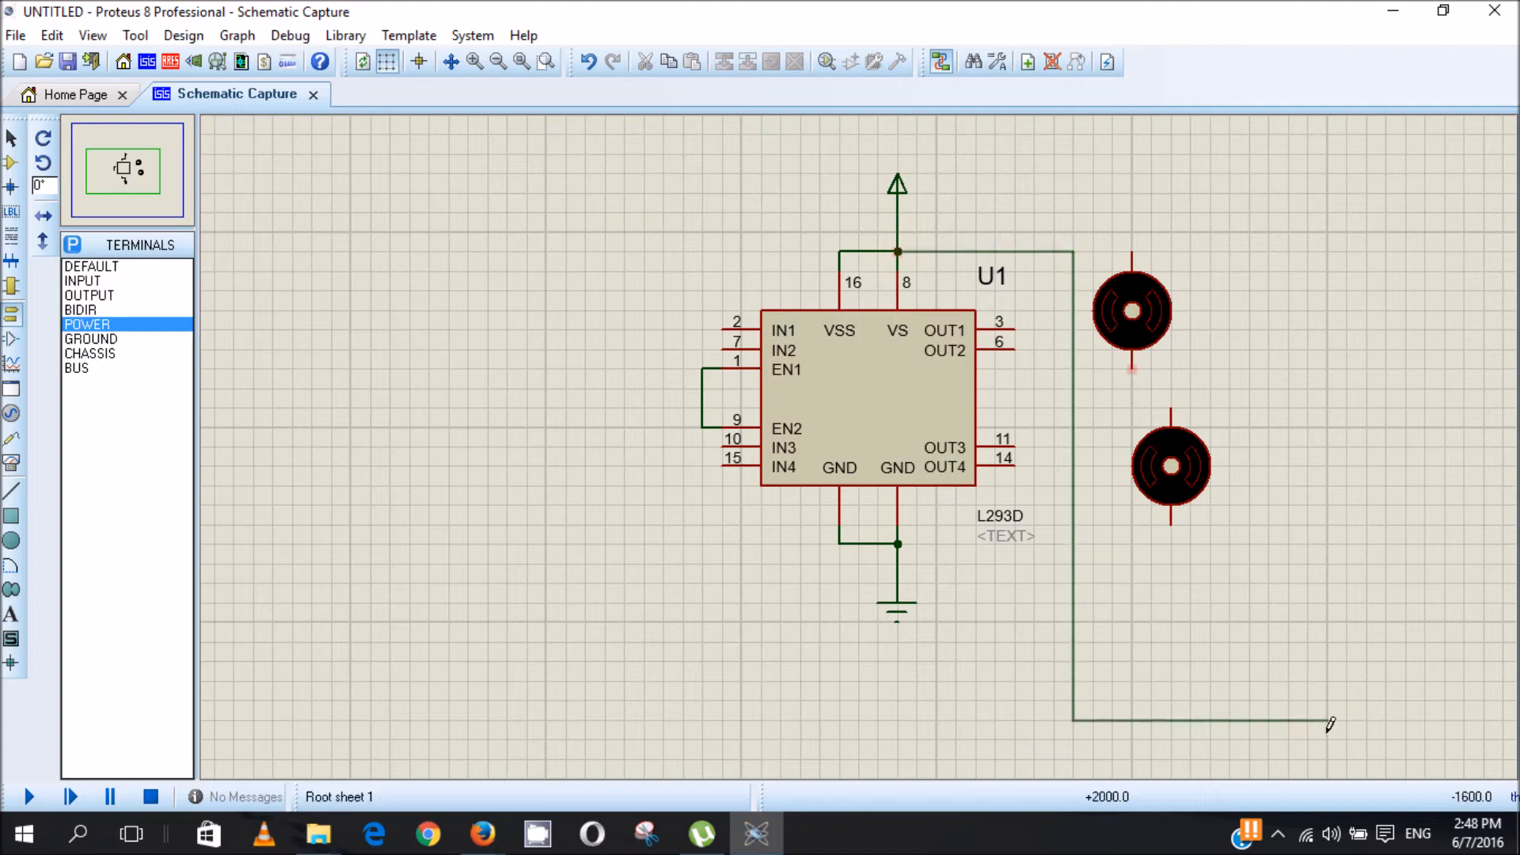
{"action": "right_click", "coordinate": [1077, 568]}
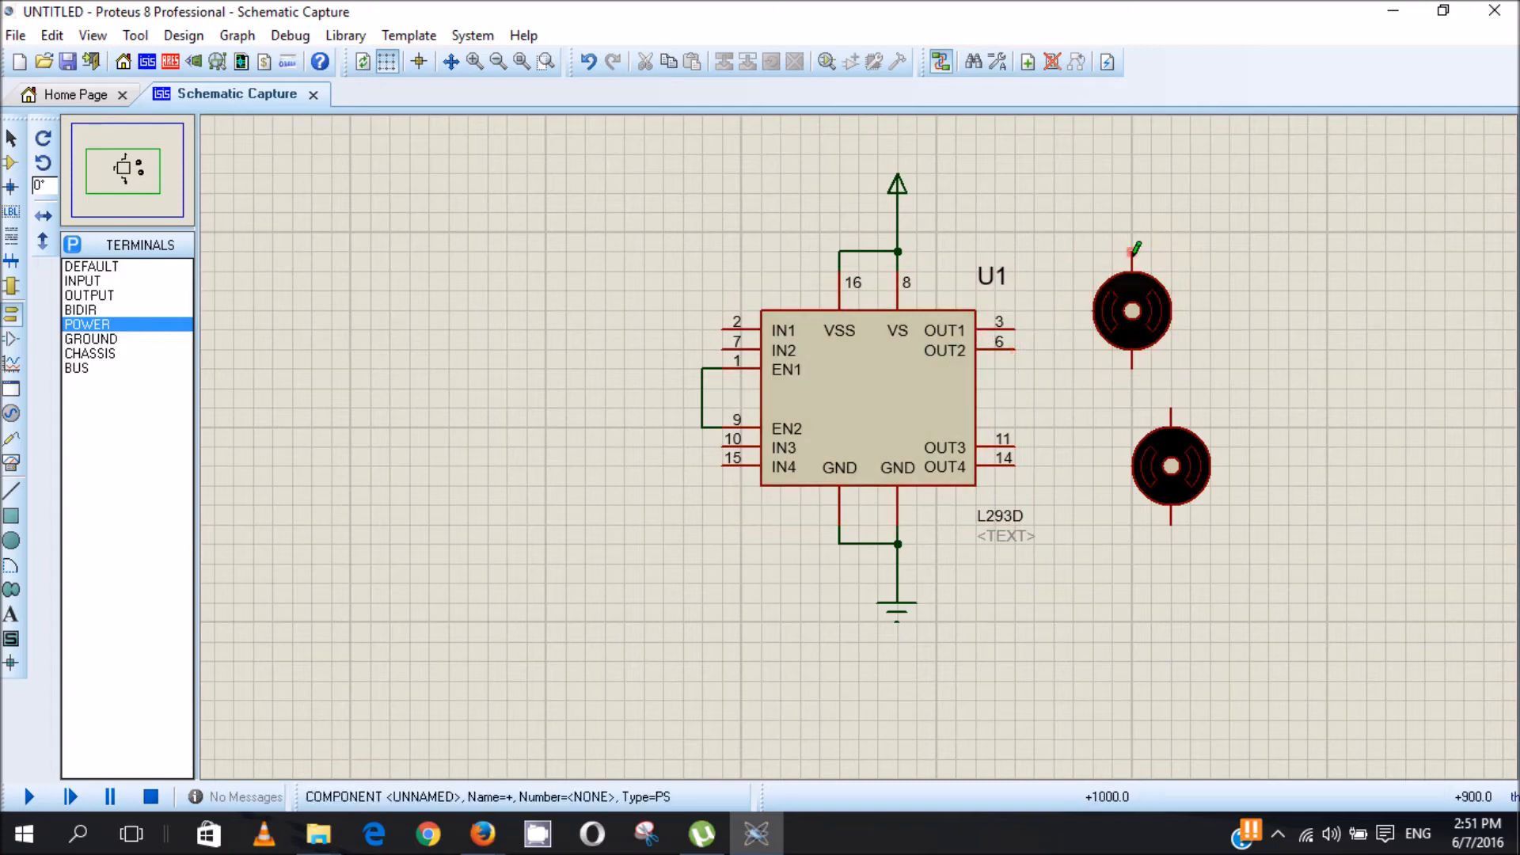
Wire the upper motor's top terminal to OUT1 and its bottom terminal to OUT2 of the L293D.
{"action": "left_click", "coordinate": [1132, 252]}
{"action": "left_click", "coordinate": [1020, 328]}
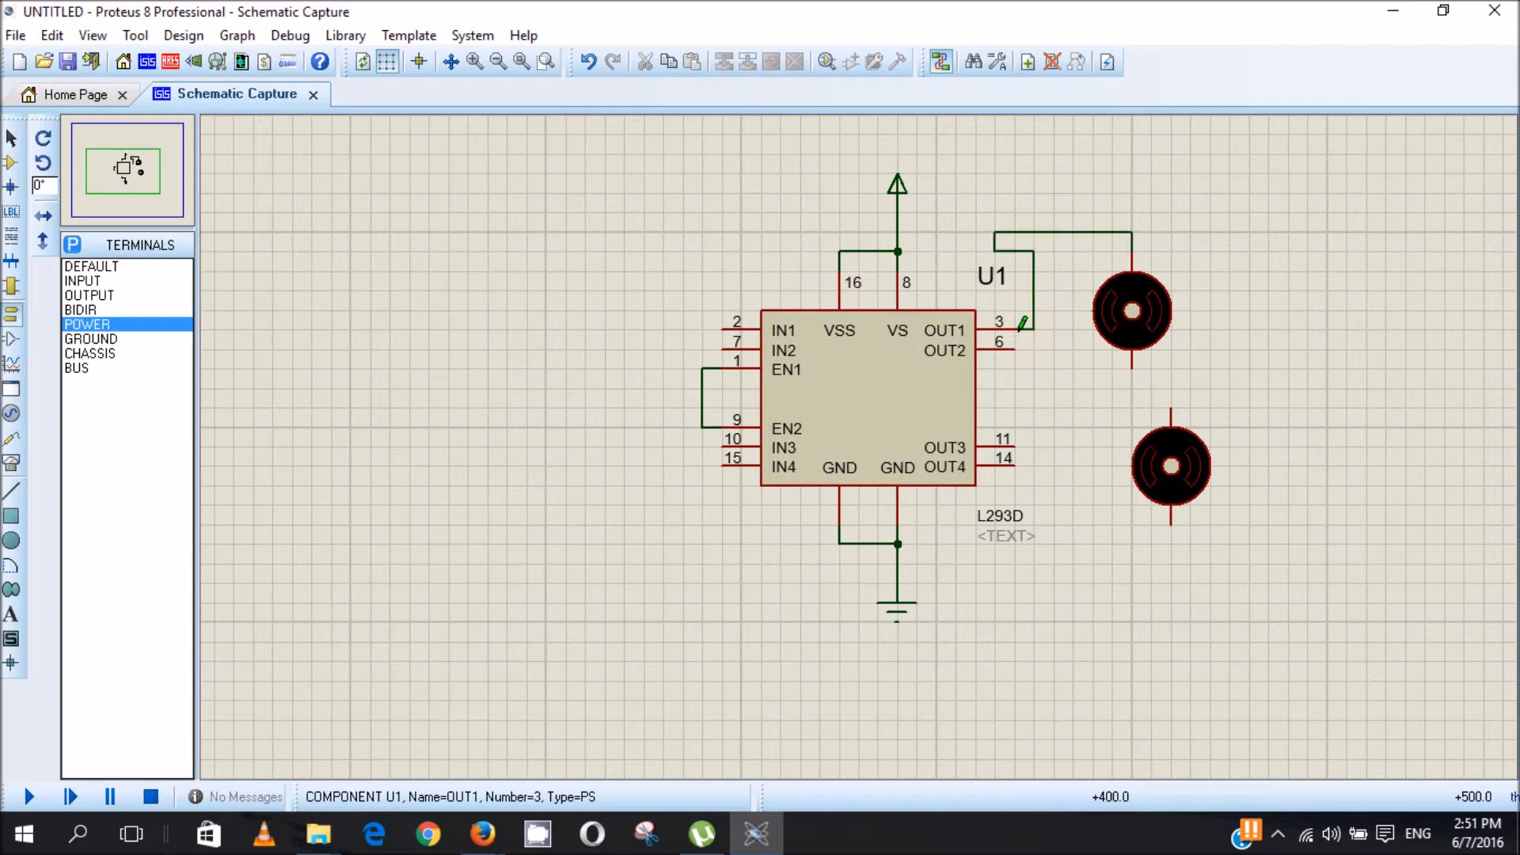
{"action": "left_click", "coordinate": [1131, 366]}
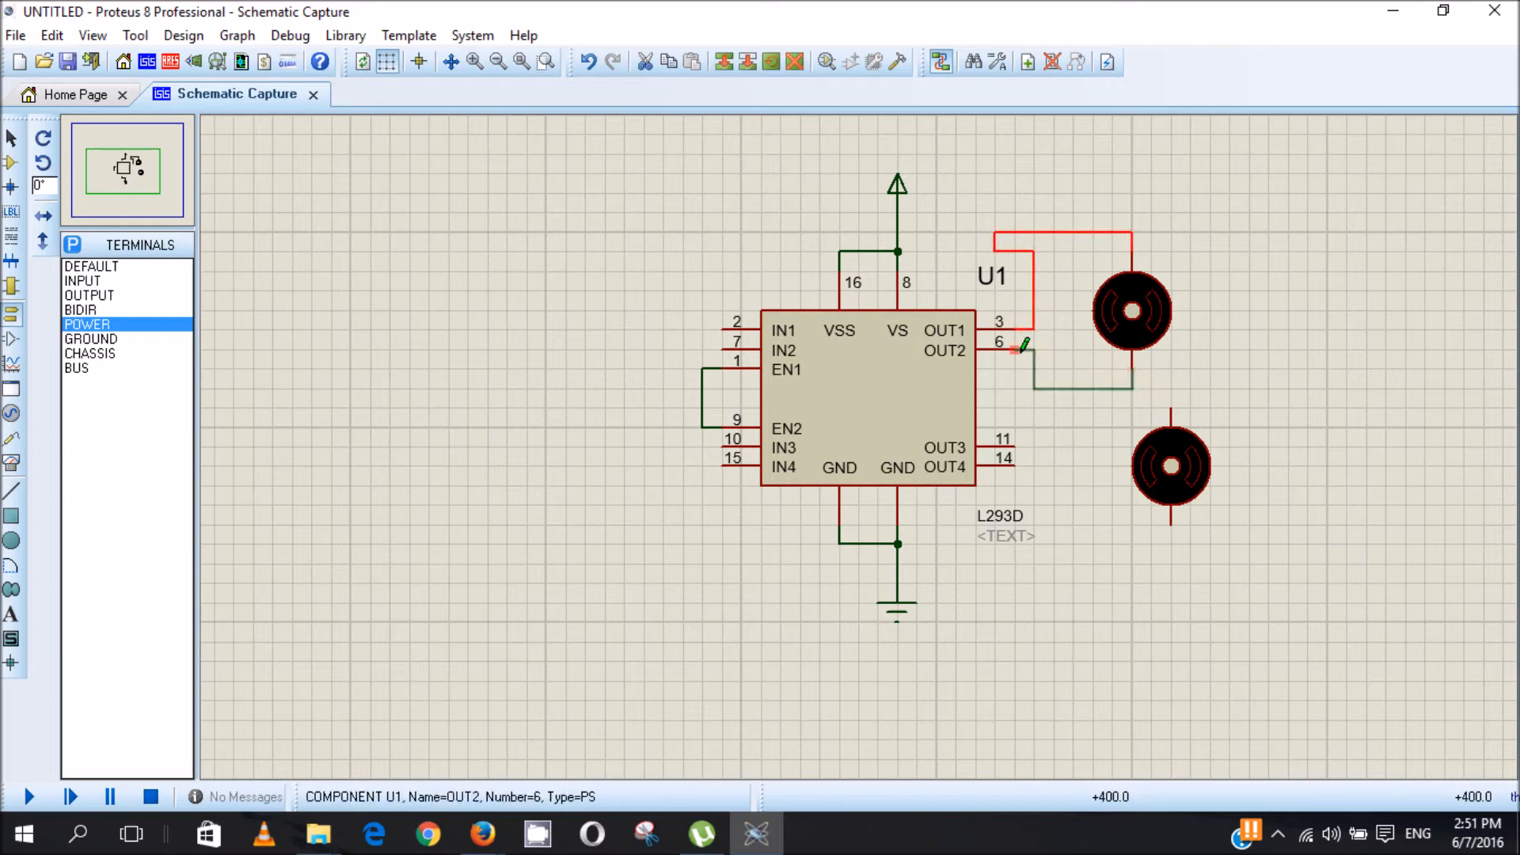
{"action": "left_click", "coordinate": [1024, 345]}
Move the lower motor down and slightly left, clear of the upper motor's wiring.
{"action": "left_click", "coordinate": [1171, 409]}
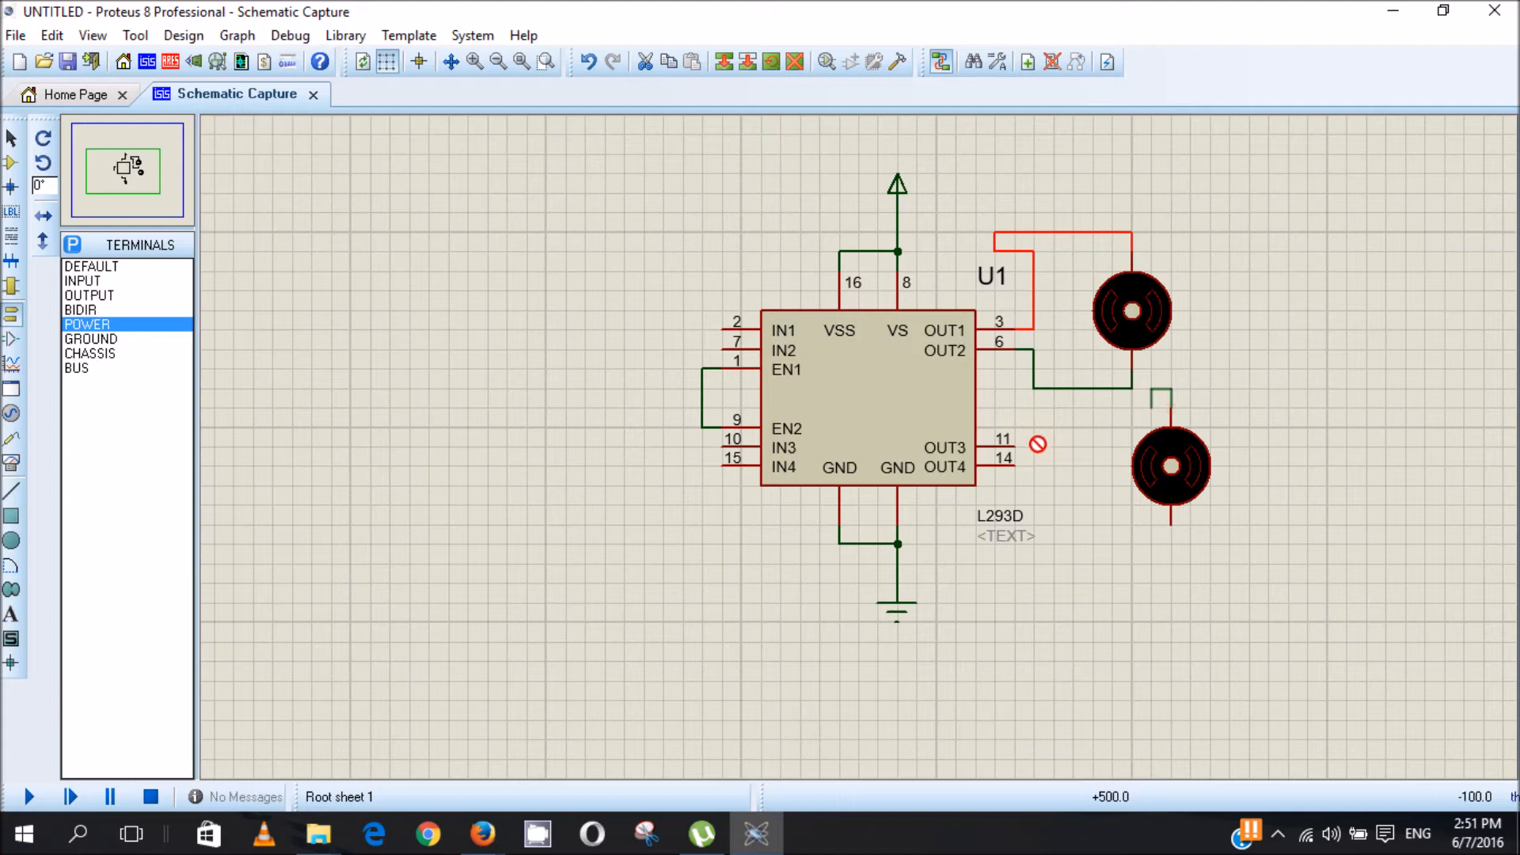
{"action": "key", "text": "Escape"}
{"action": "left_click", "coordinate": [17, 143]}
{"action": "left_click", "coordinate": [1167, 462]}
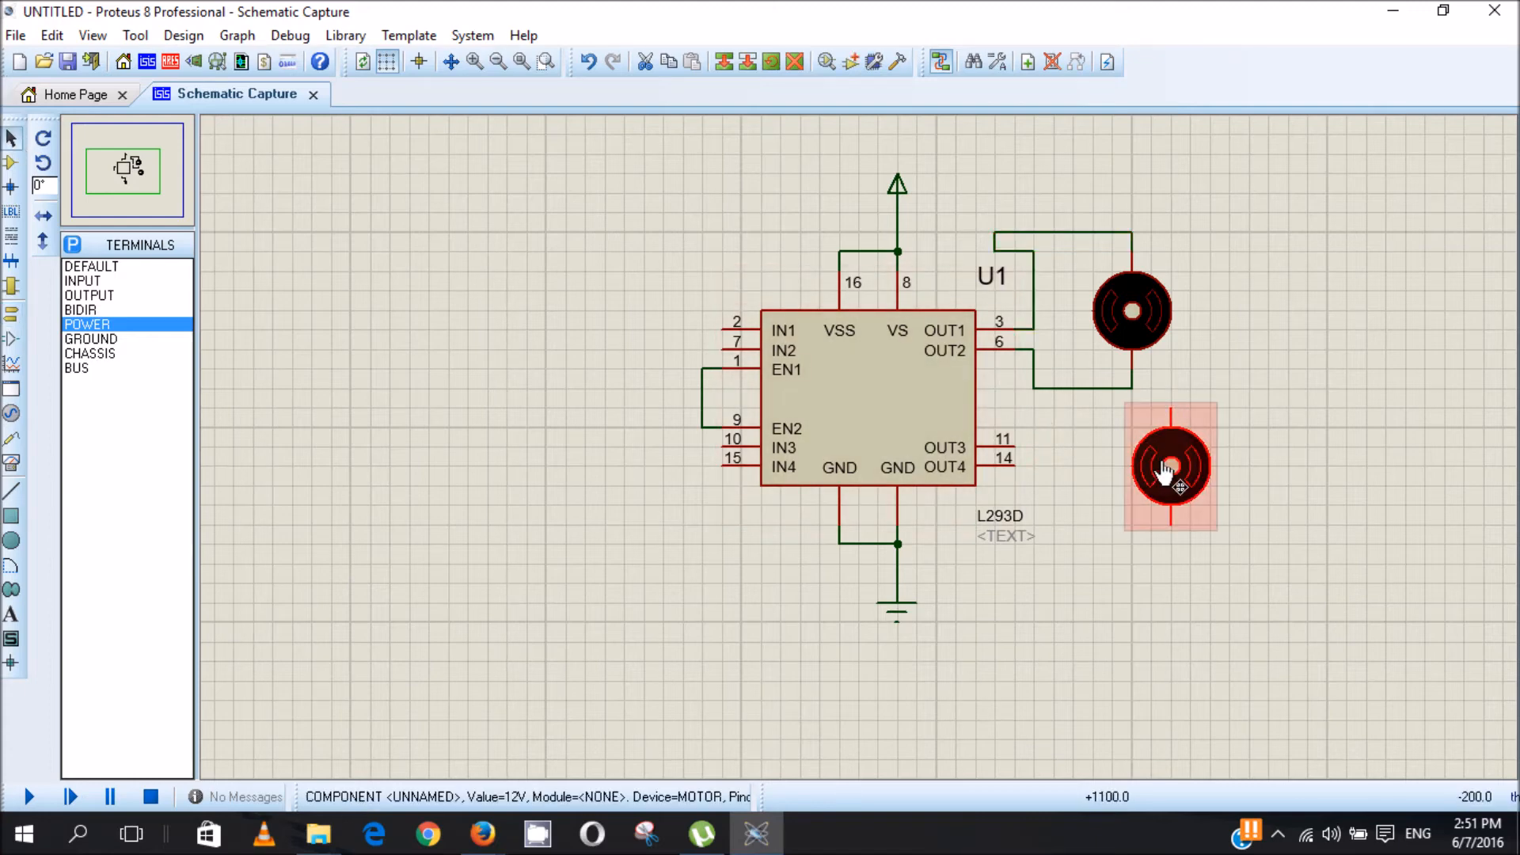
{"action": "left_click_drag", "start_coordinate": [1171, 468], "coordinate": [1161, 522]}
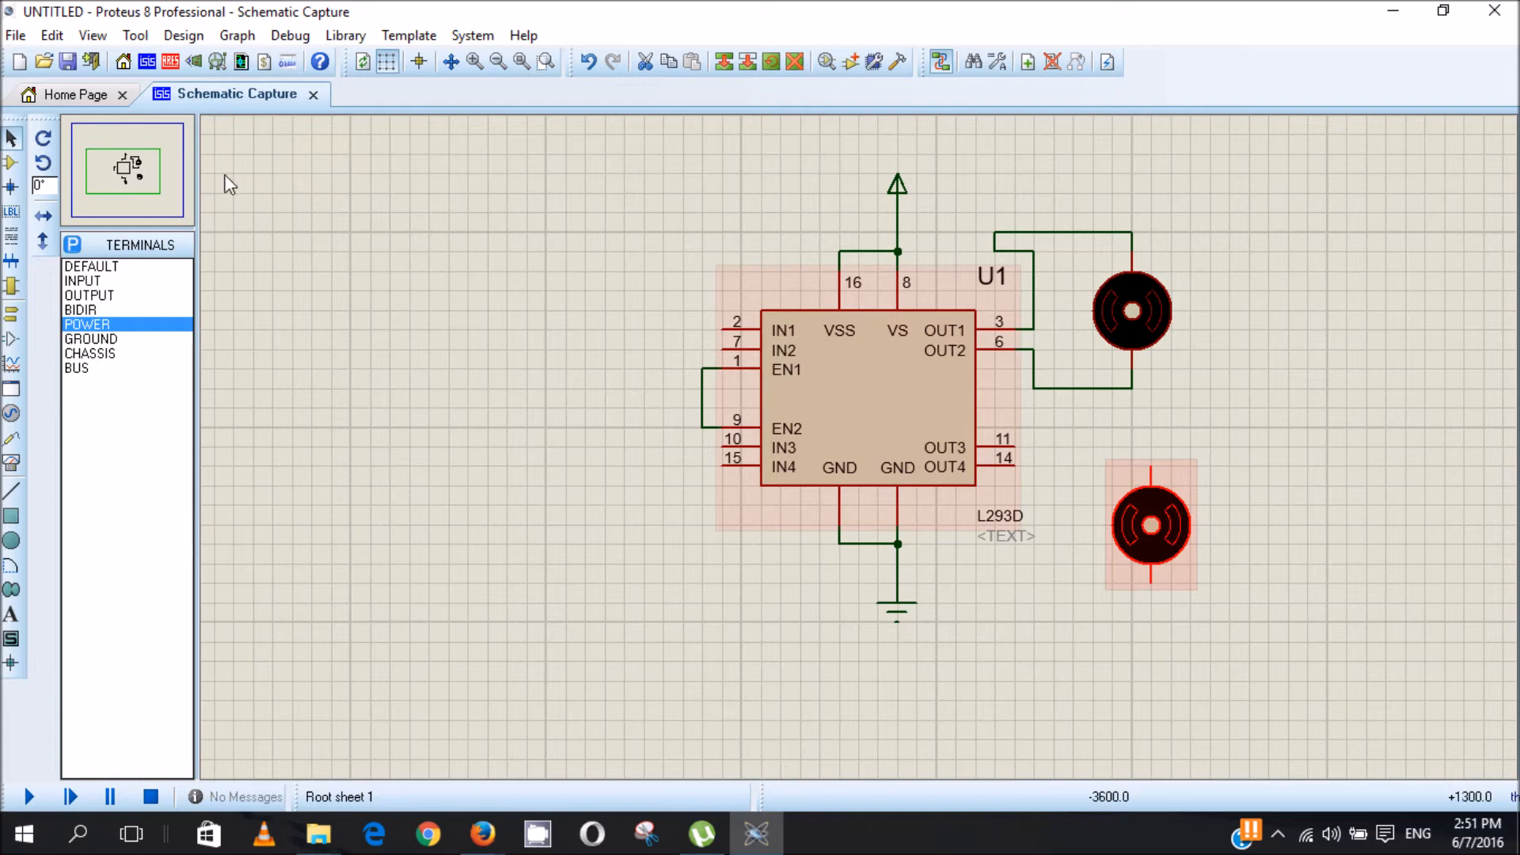
Wire OUT3 of the L293D to the lower motor's top terminal and OUT4 to its bottom terminal.
{"action": "left_click", "coordinate": [11, 163]}
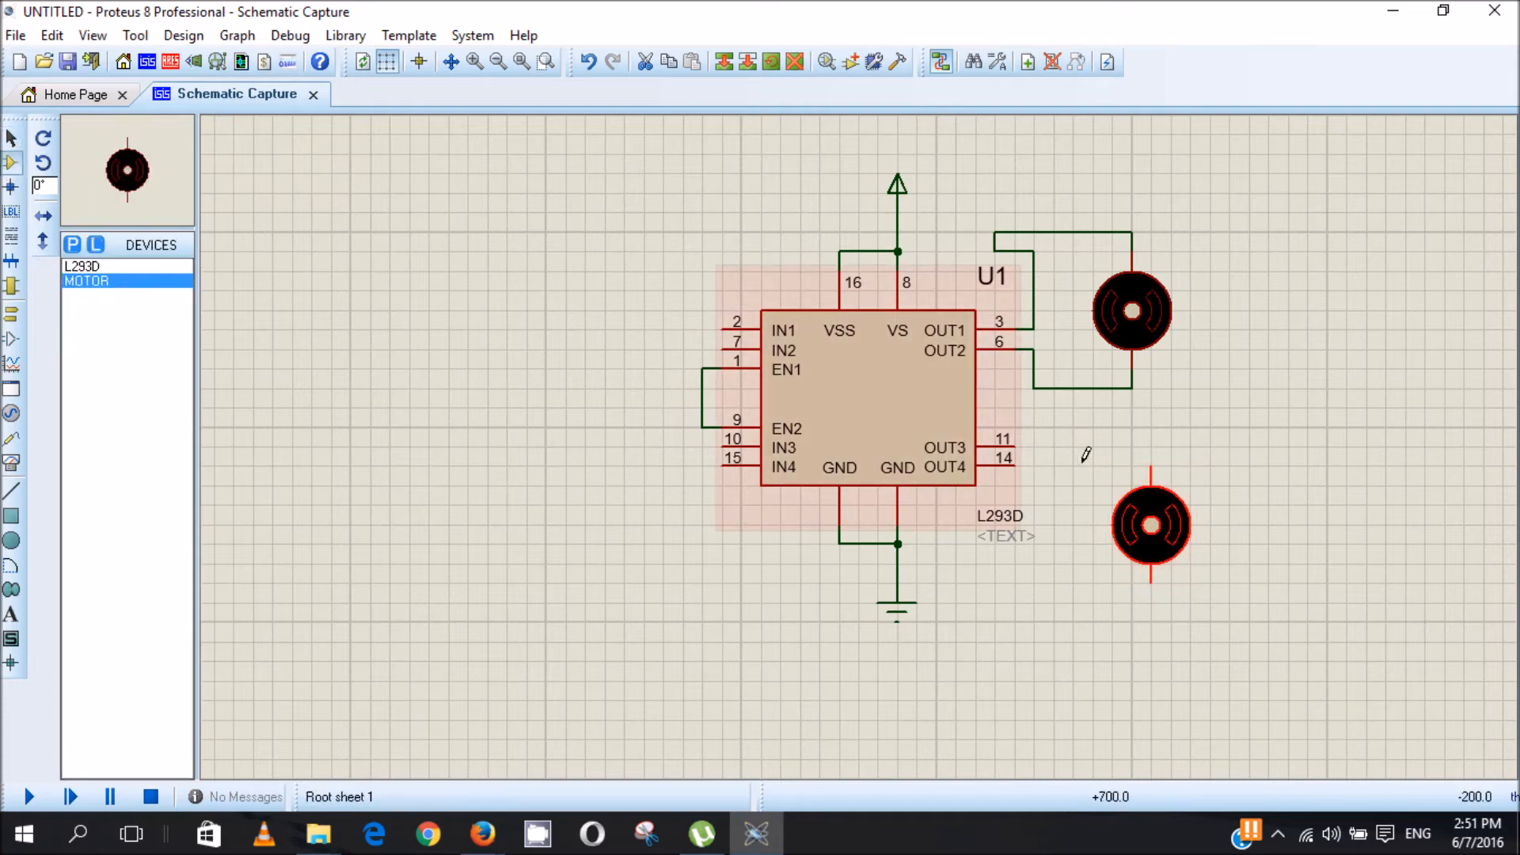
{"action": "left_click", "coordinate": [1017, 447]}
{"action": "left_click", "coordinate": [1151, 467]}
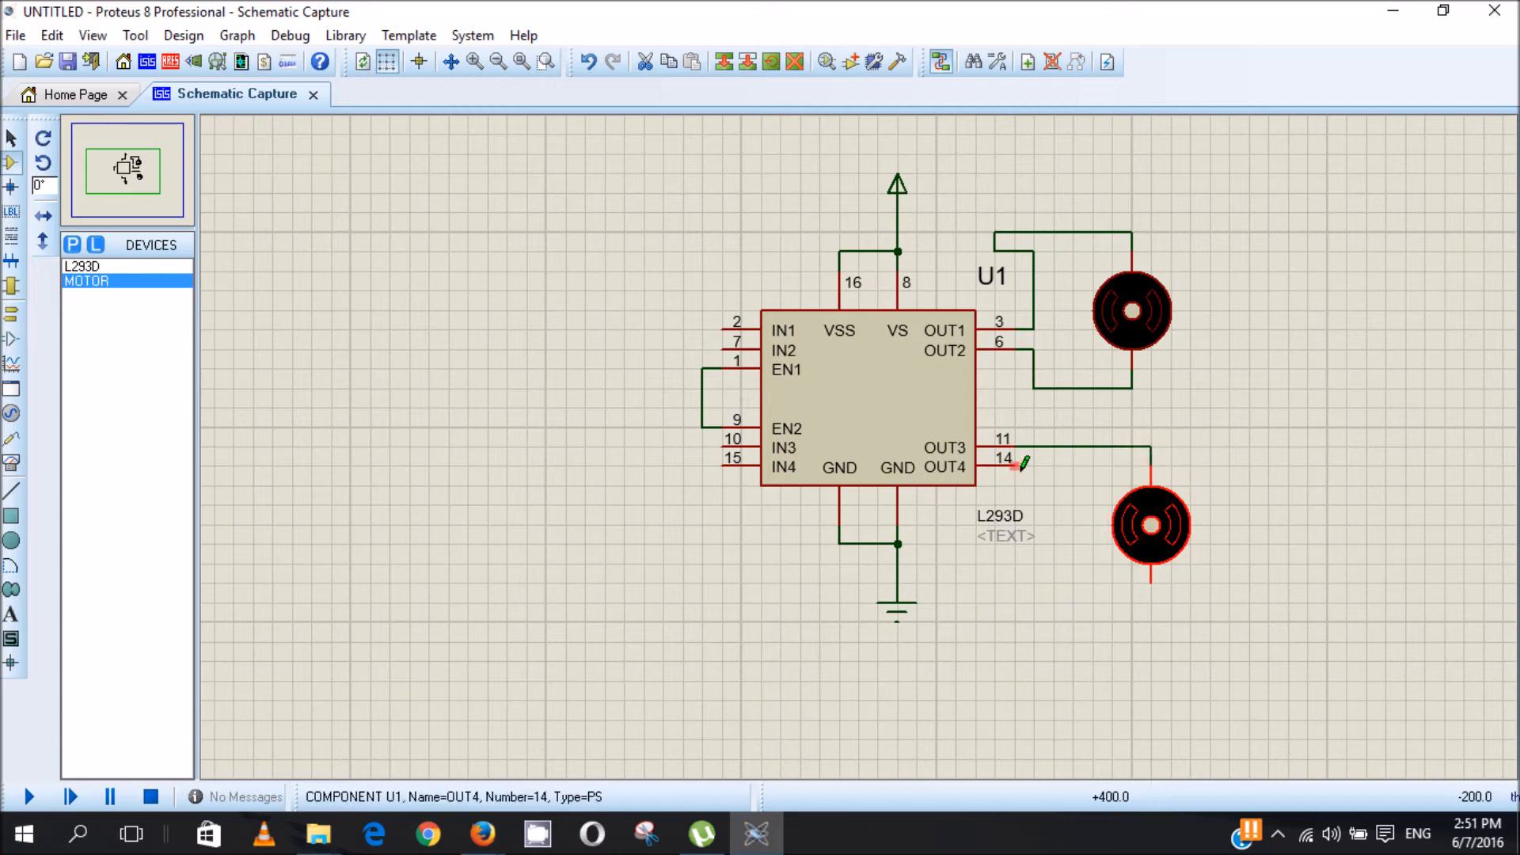
{"action": "left_click", "coordinate": [1150, 582]}
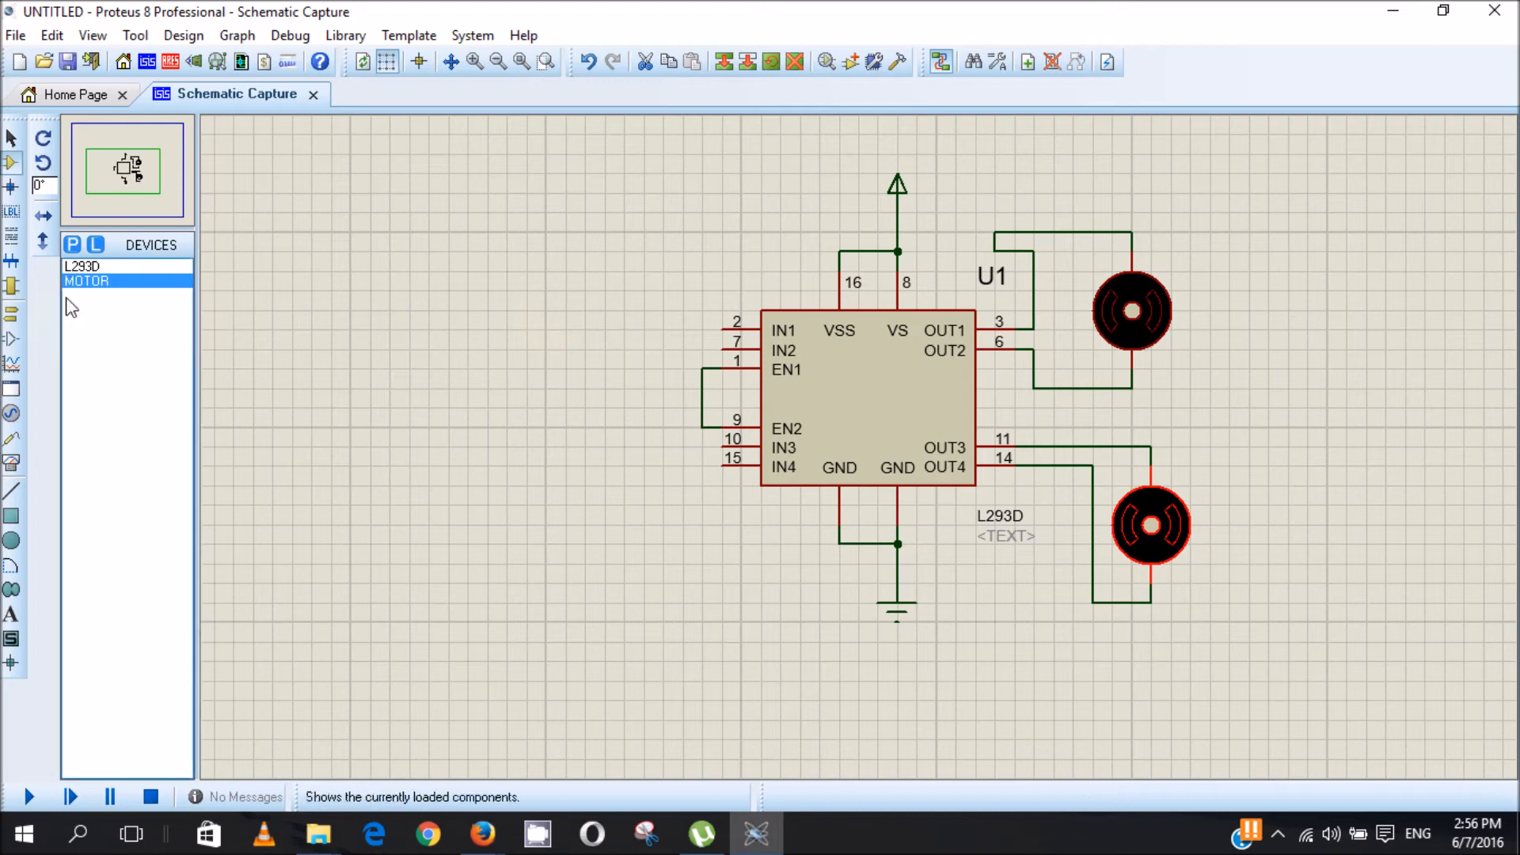
Find the LOGICTOGGLE part with the keyword "toggle", add it to the device list and close the device picker.
{"action": "left_click", "coordinate": [72, 246]}
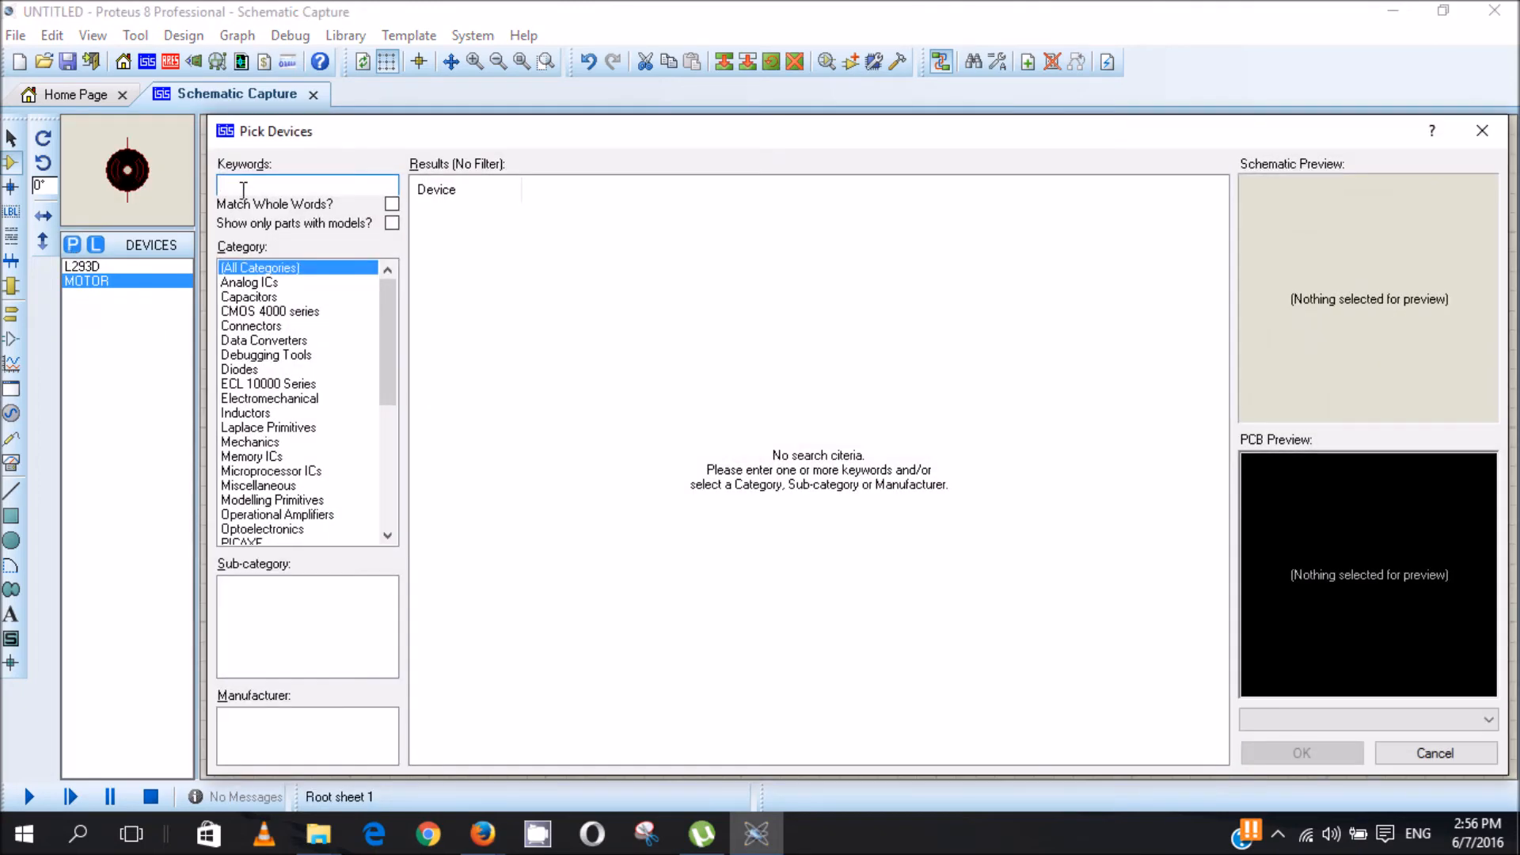
{"action": "type", "text": "loggic to"}
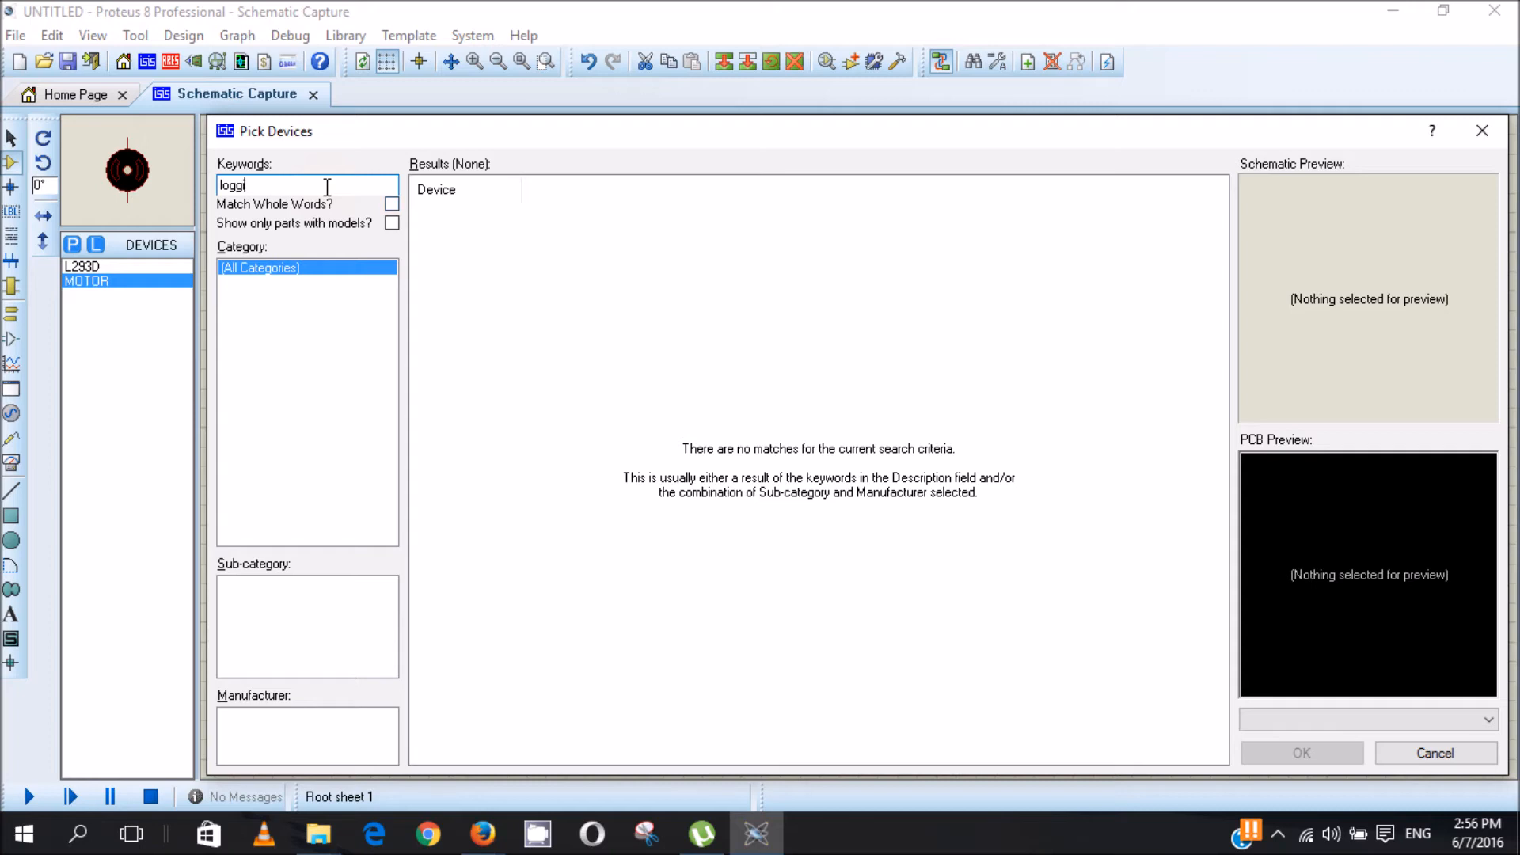
{"action": "type", "text": "t"}
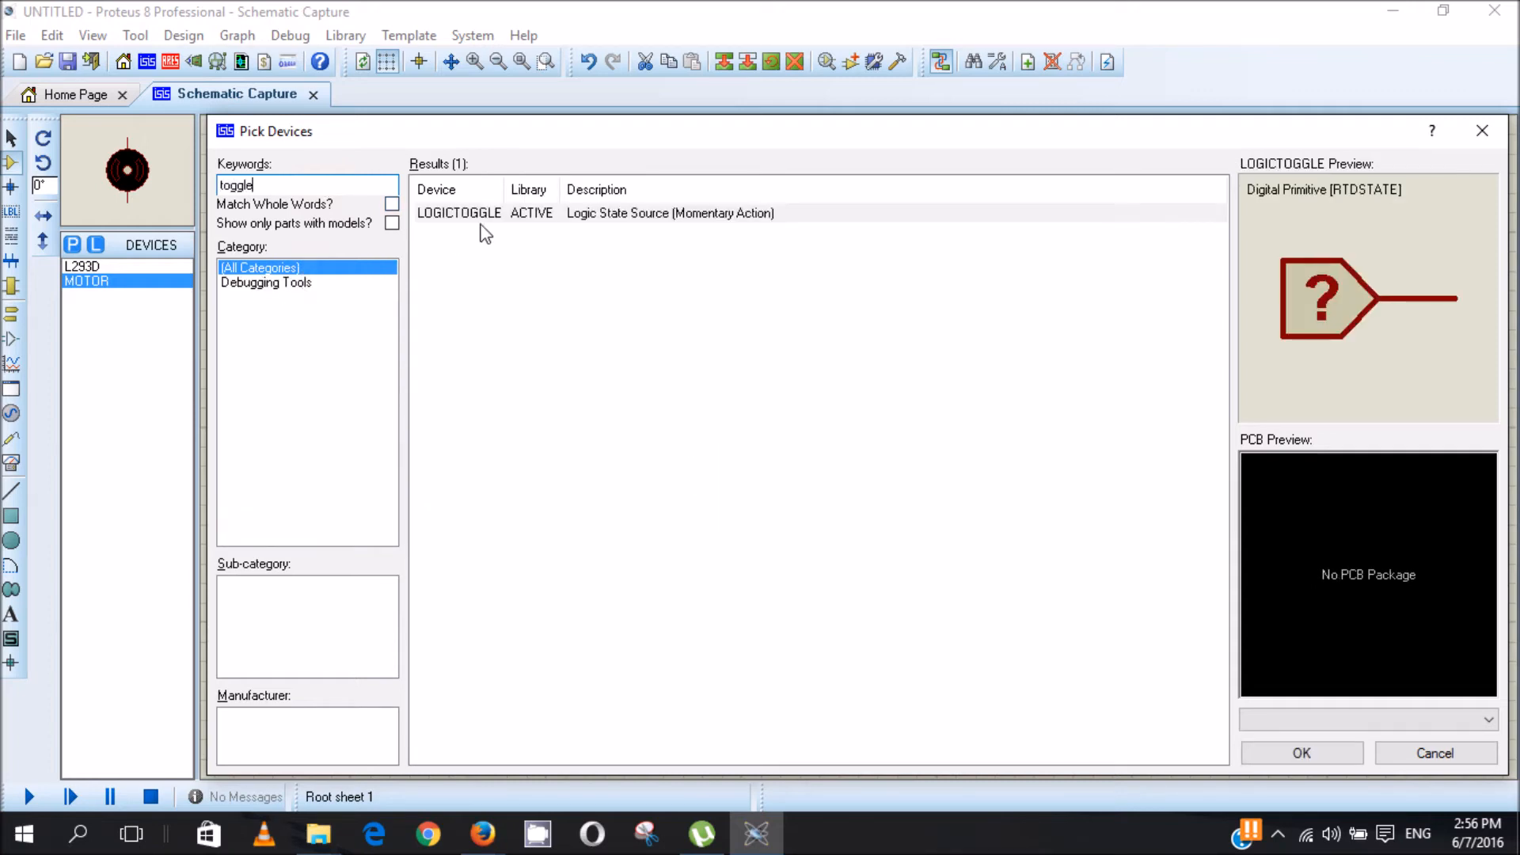
{"action": "left_click", "coordinate": [491, 219]}
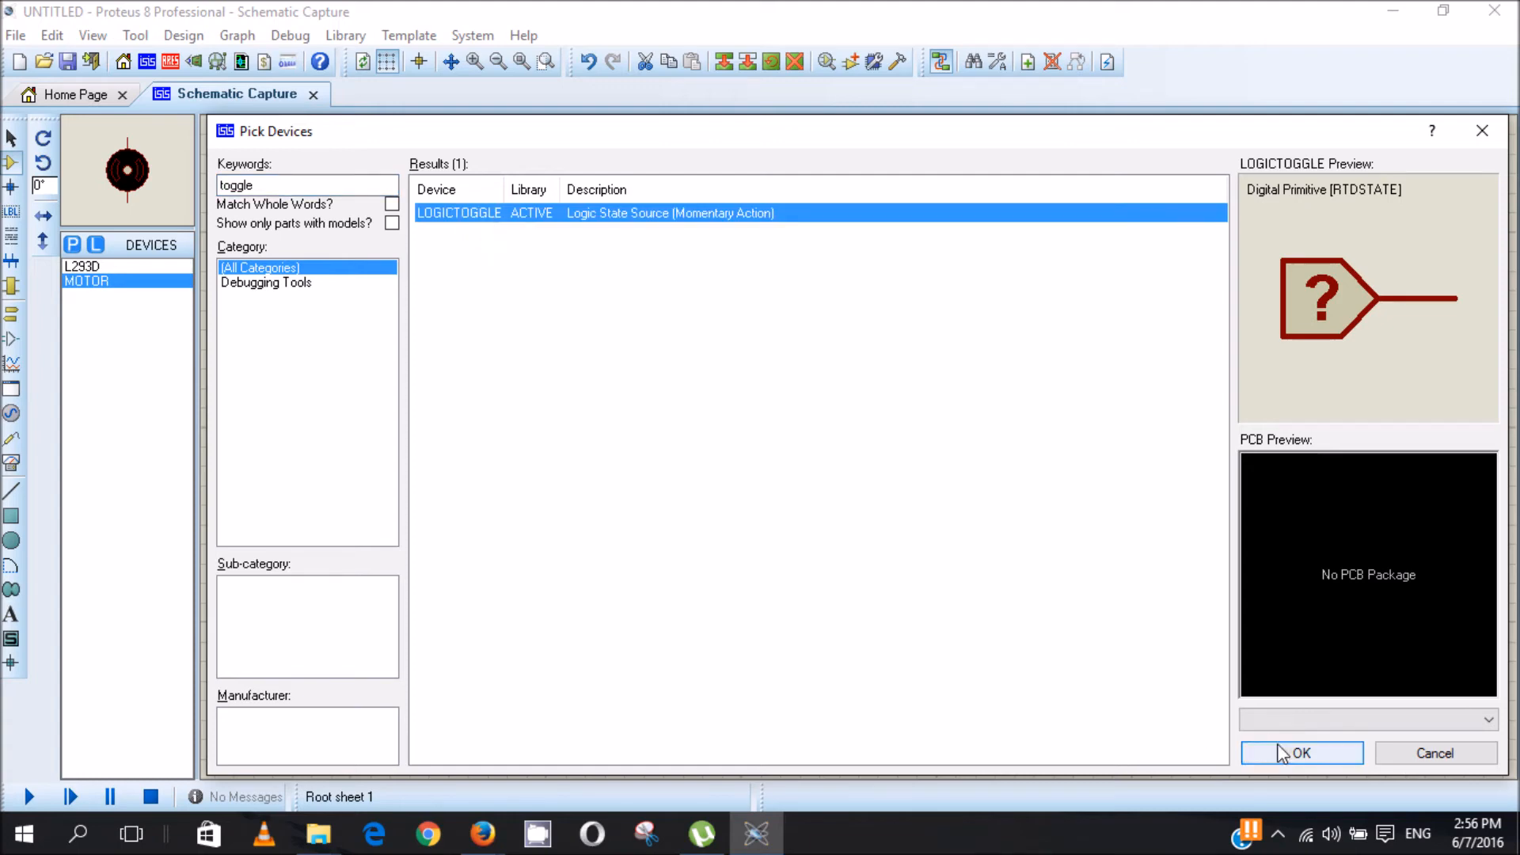
{"action": "double_click", "coordinate": [456, 216]}
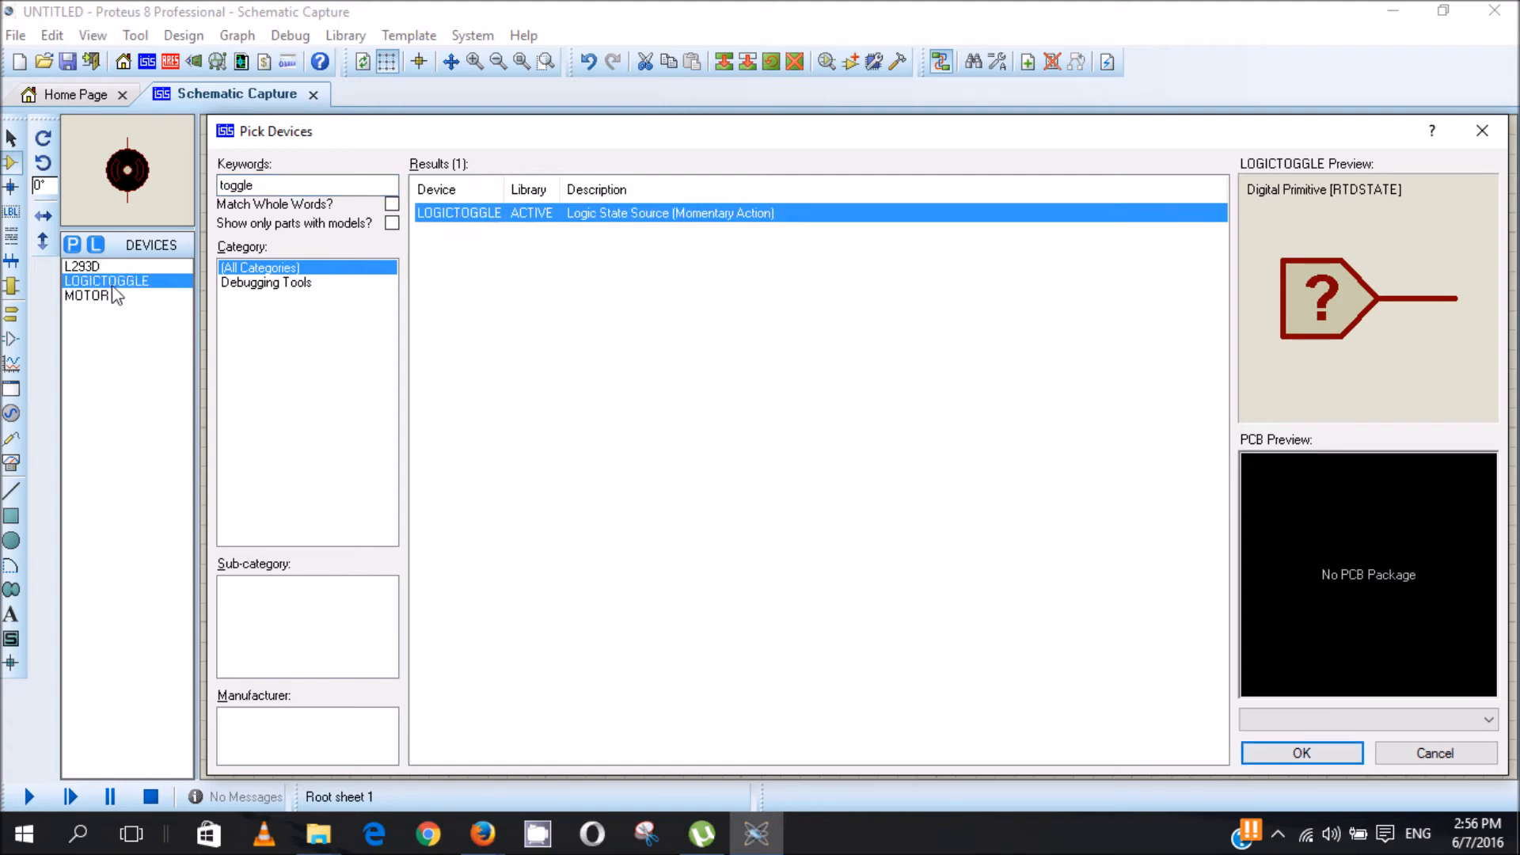
{"action": "left_click", "coordinate": [1482, 130]}
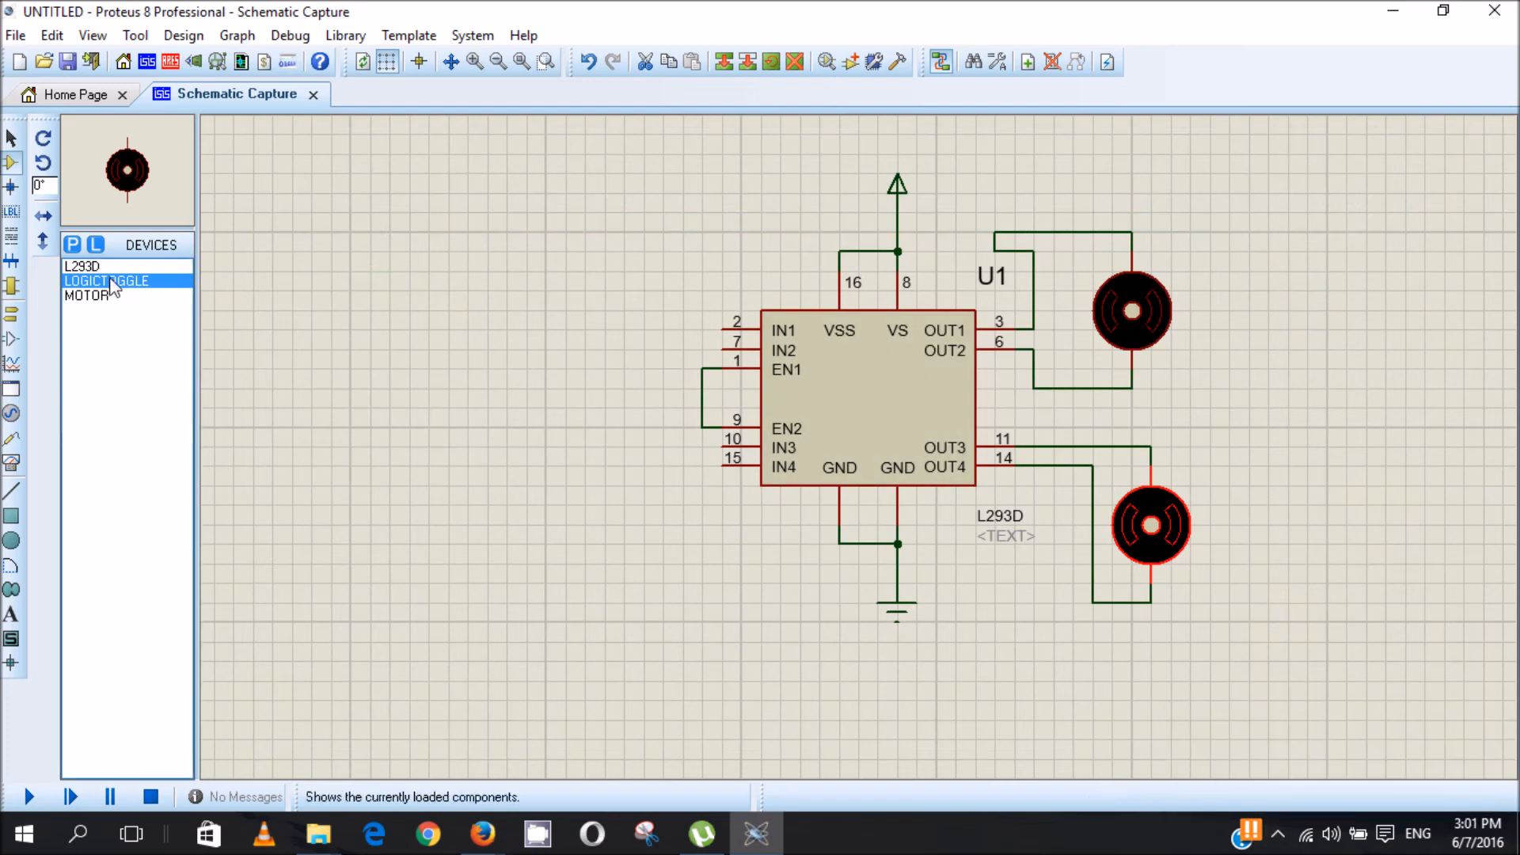
Place four LOGICTOGGLE components in a vertical column on the input side of the L293D.
{"action": "left_click", "coordinate": [111, 285]}
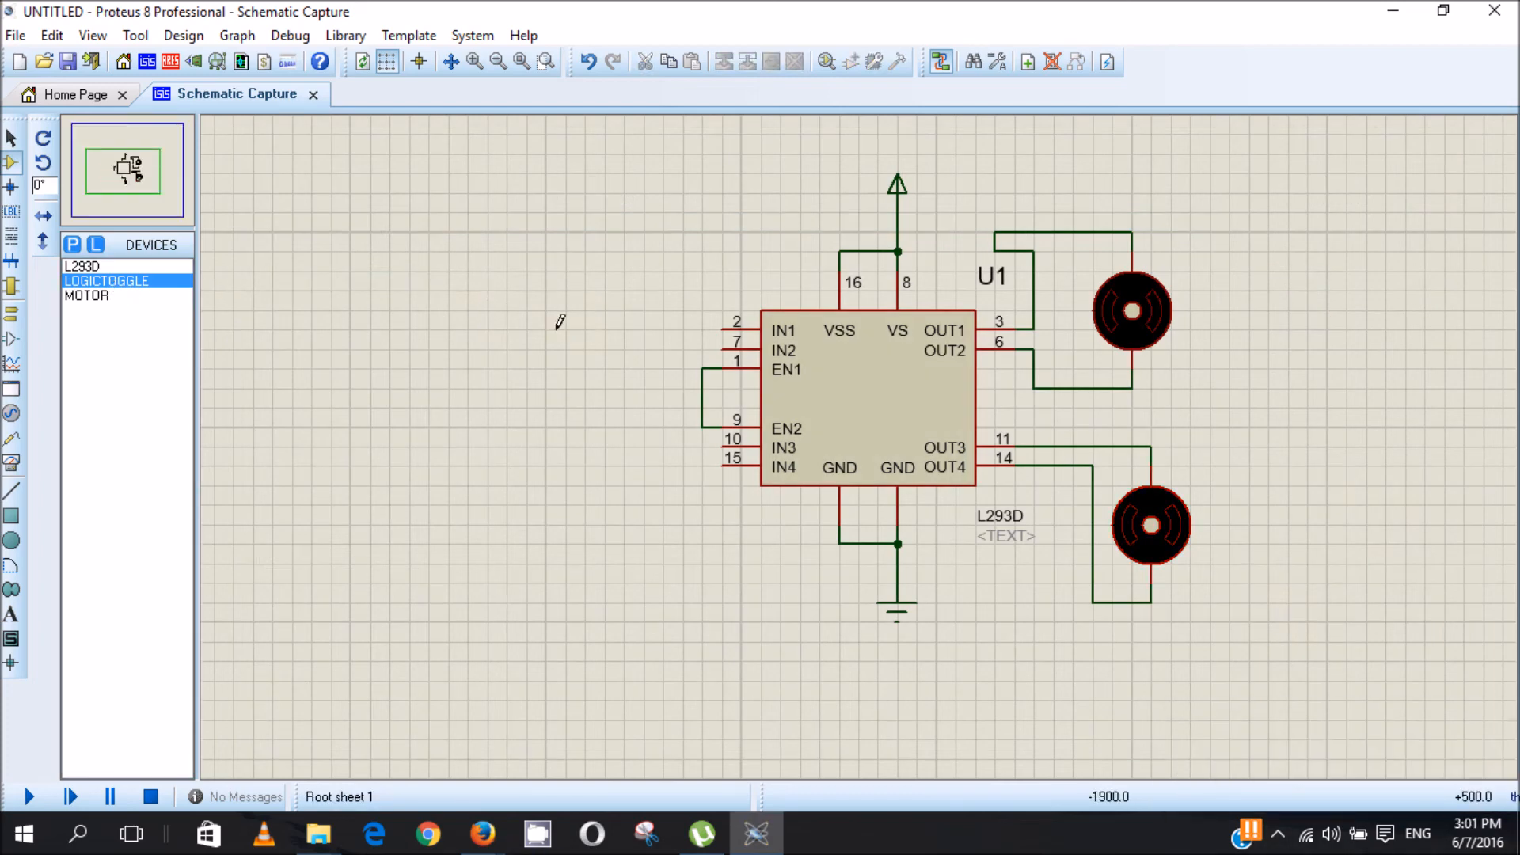
{"action": "left_click", "coordinate": [588, 314]}
{"action": "left_click", "coordinate": [588, 314]}
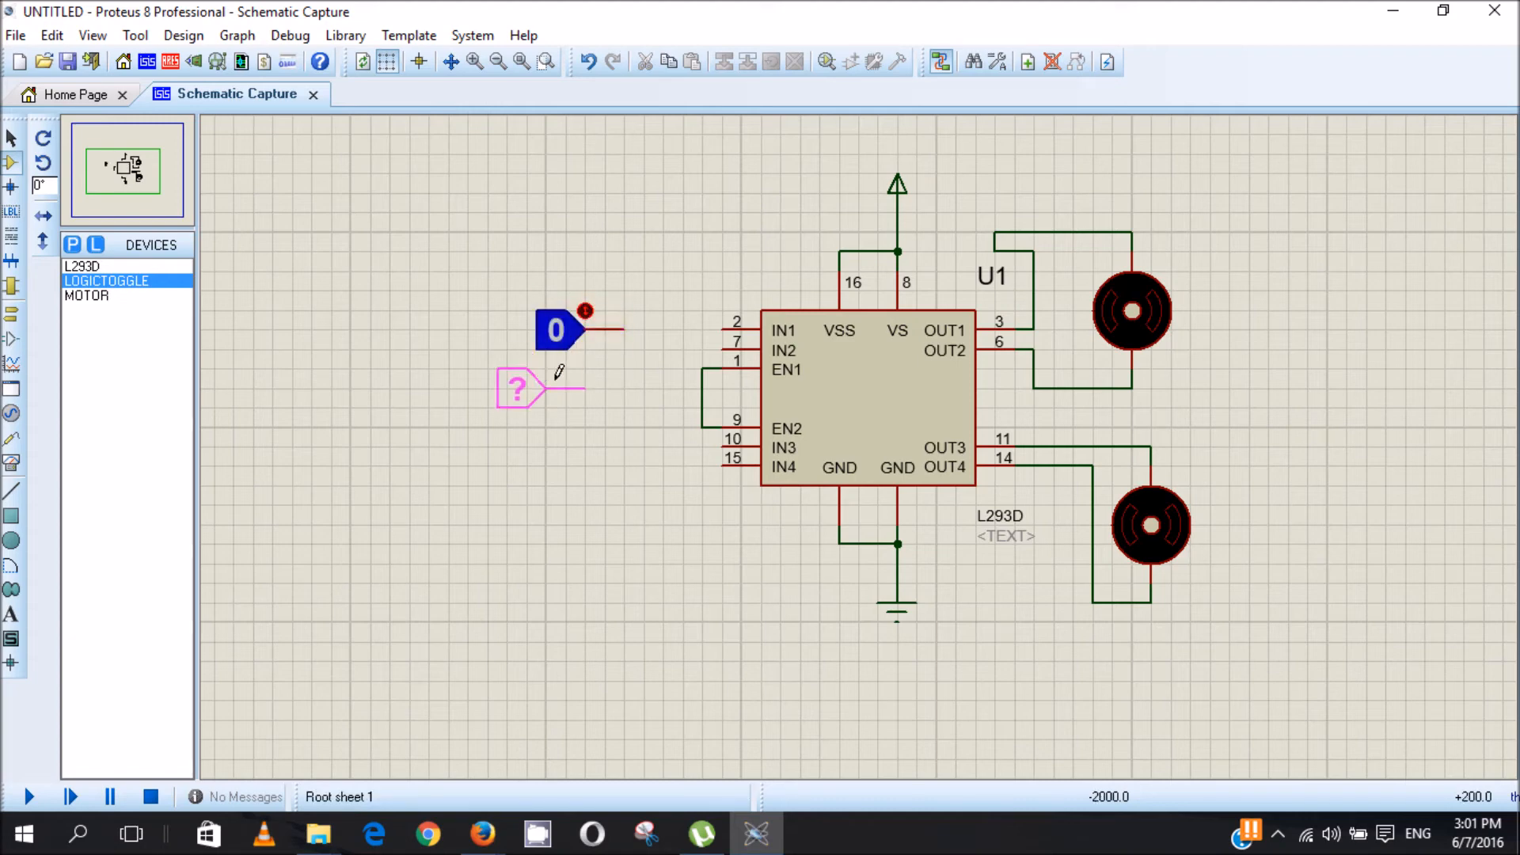
{"action": "left_click", "coordinate": [590, 376]}
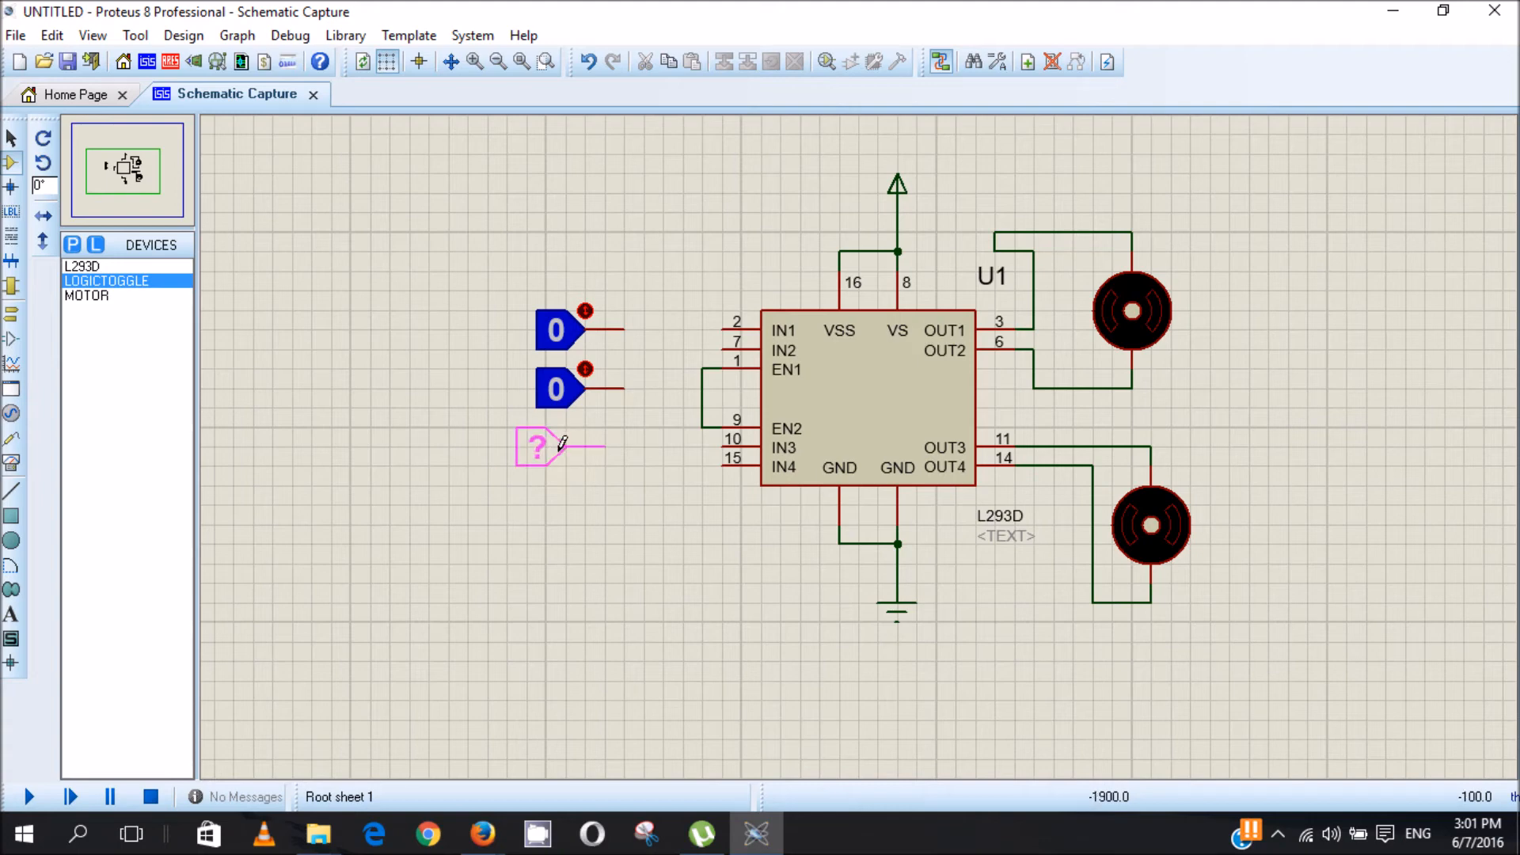
{"action": "left_click", "coordinate": [586, 456]}
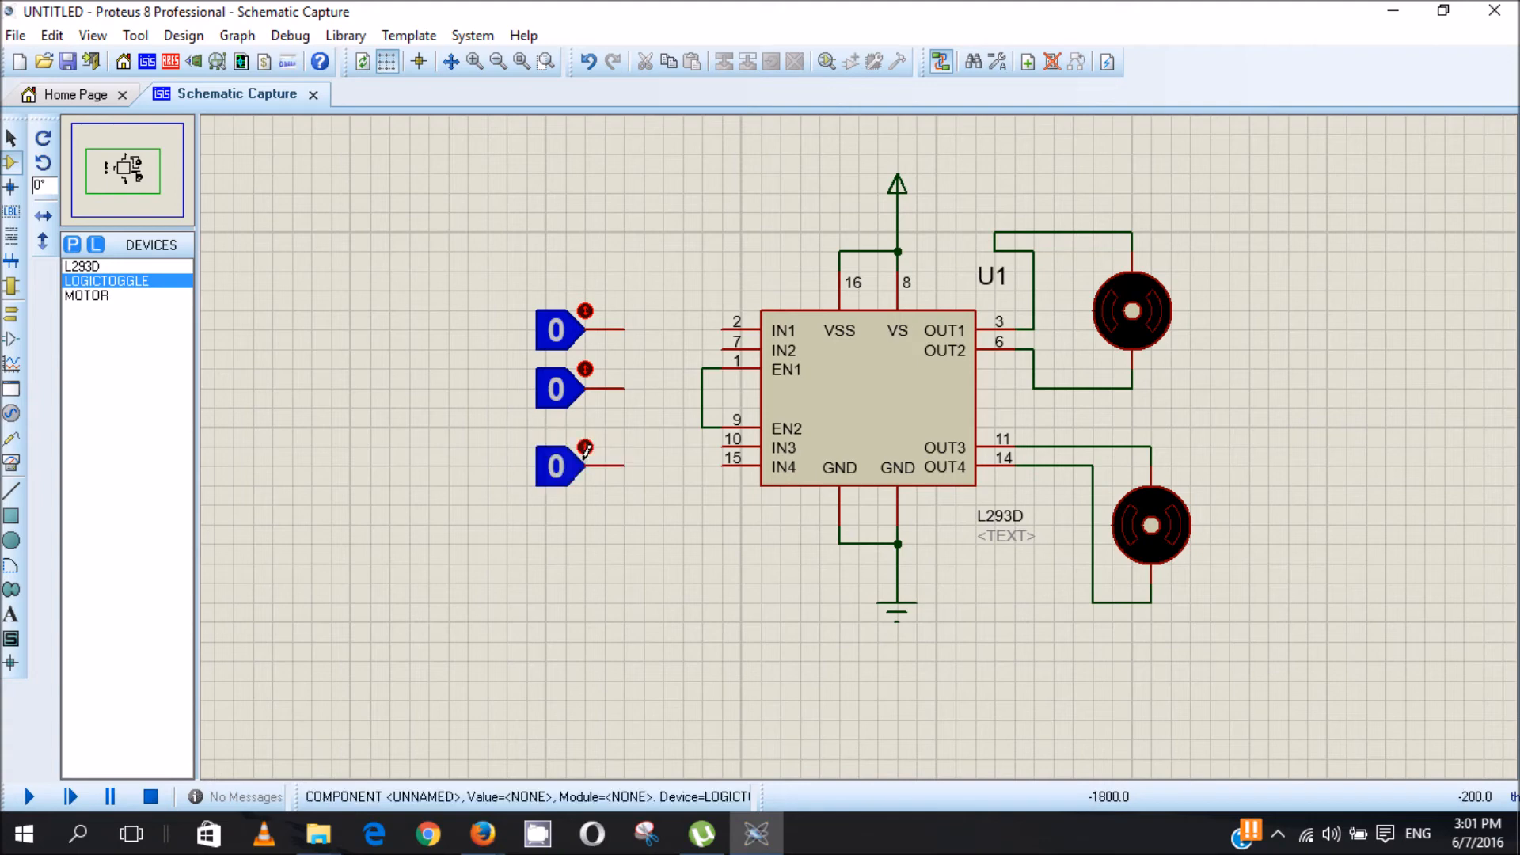
{"action": "left_click", "coordinate": [599, 515]}
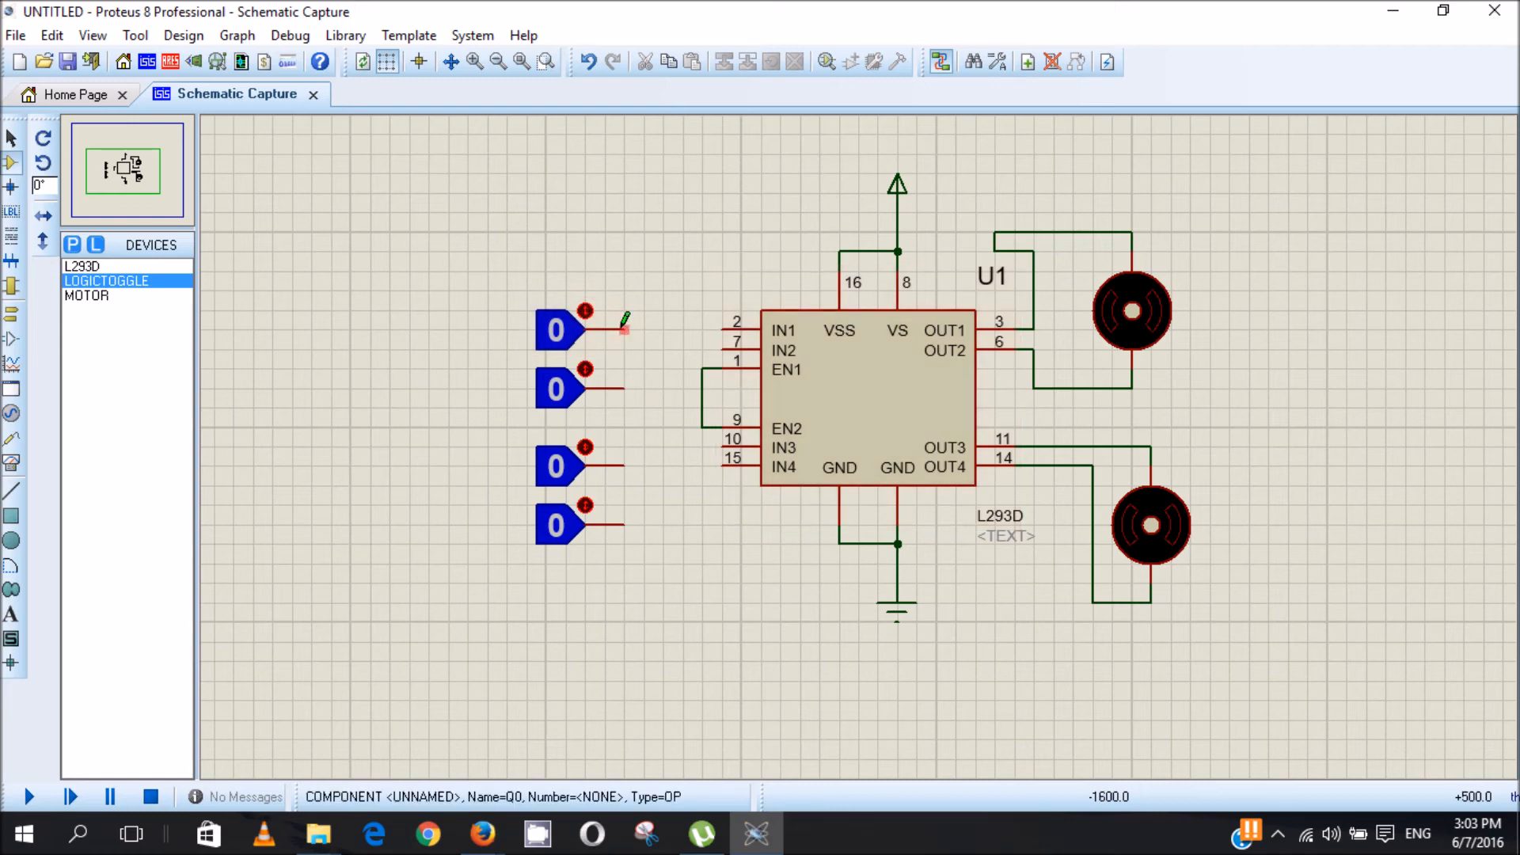
Wire the upper three logic toggles, from top to bottom, to the L293D's IN1, IN2 and IN3 pins.
{"action": "left_click", "coordinate": [625, 327]}
{"action": "left_click", "coordinate": [722, 328]}
{"action": "left_click", "coordinate": [626, 388]}
{"action": "left_click", "coordinate": [722, 347]}
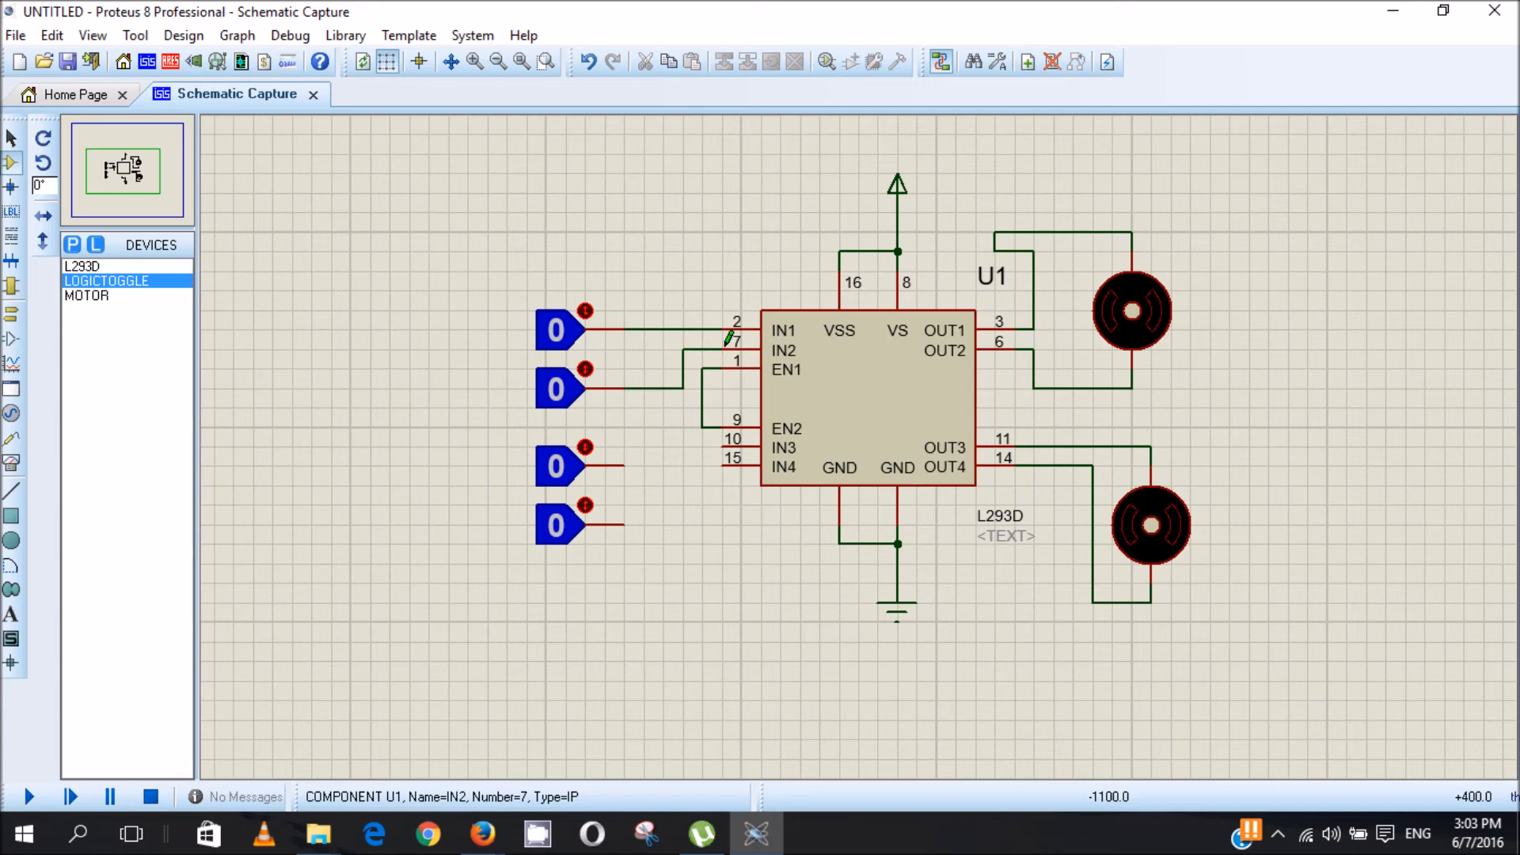
{"action": "left_click", "coordinate": [626, 465]}
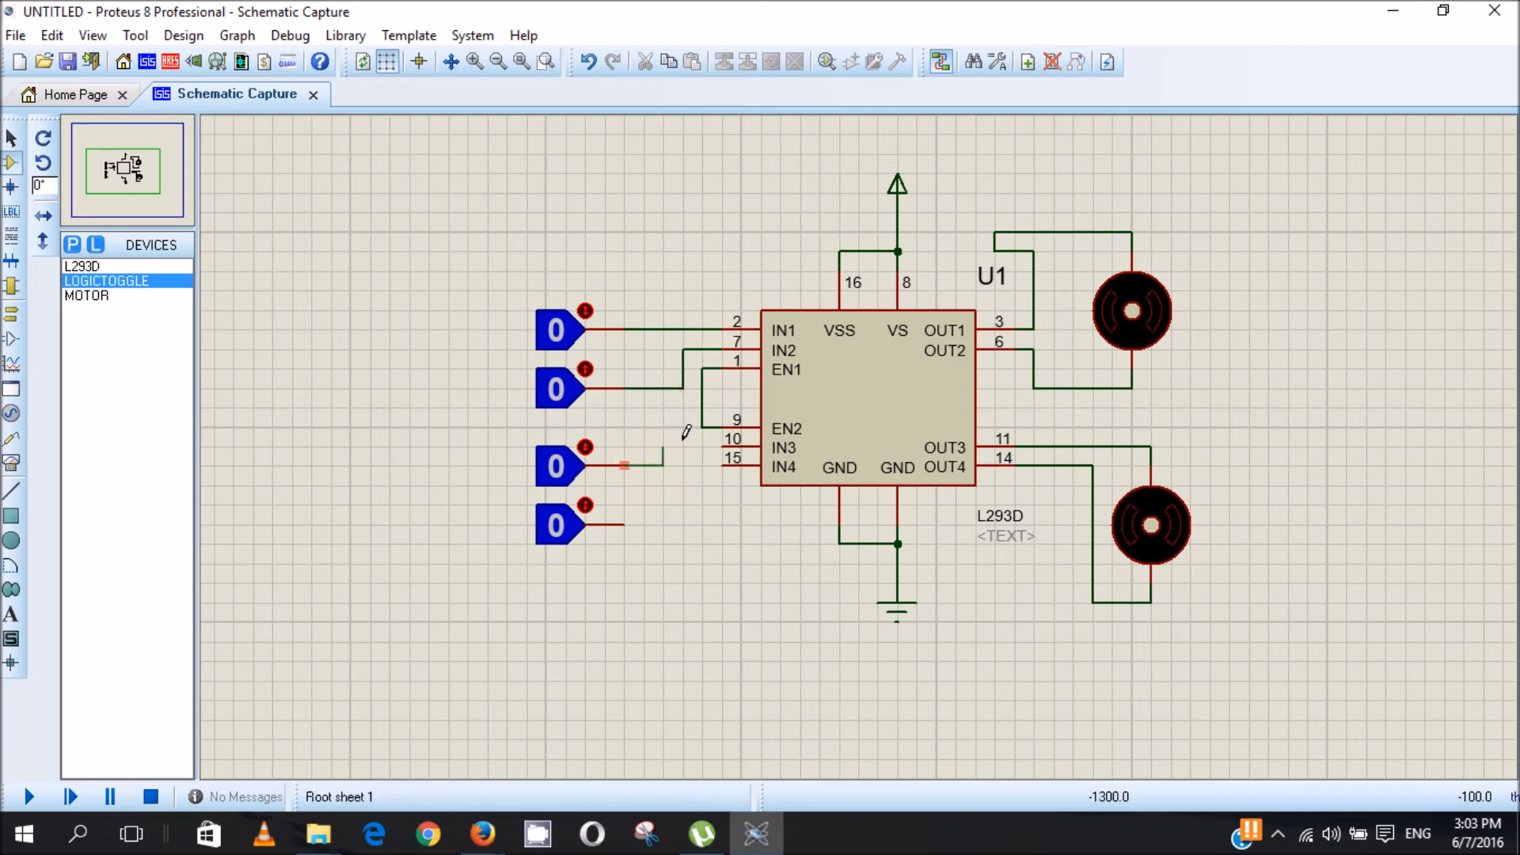
{"action": "left_click", "coordinate": [722, 447]}
{"action": "left_click", "coordinate": [625, 525]}
{"action": "double_click", "coordinate": [722, 505]}
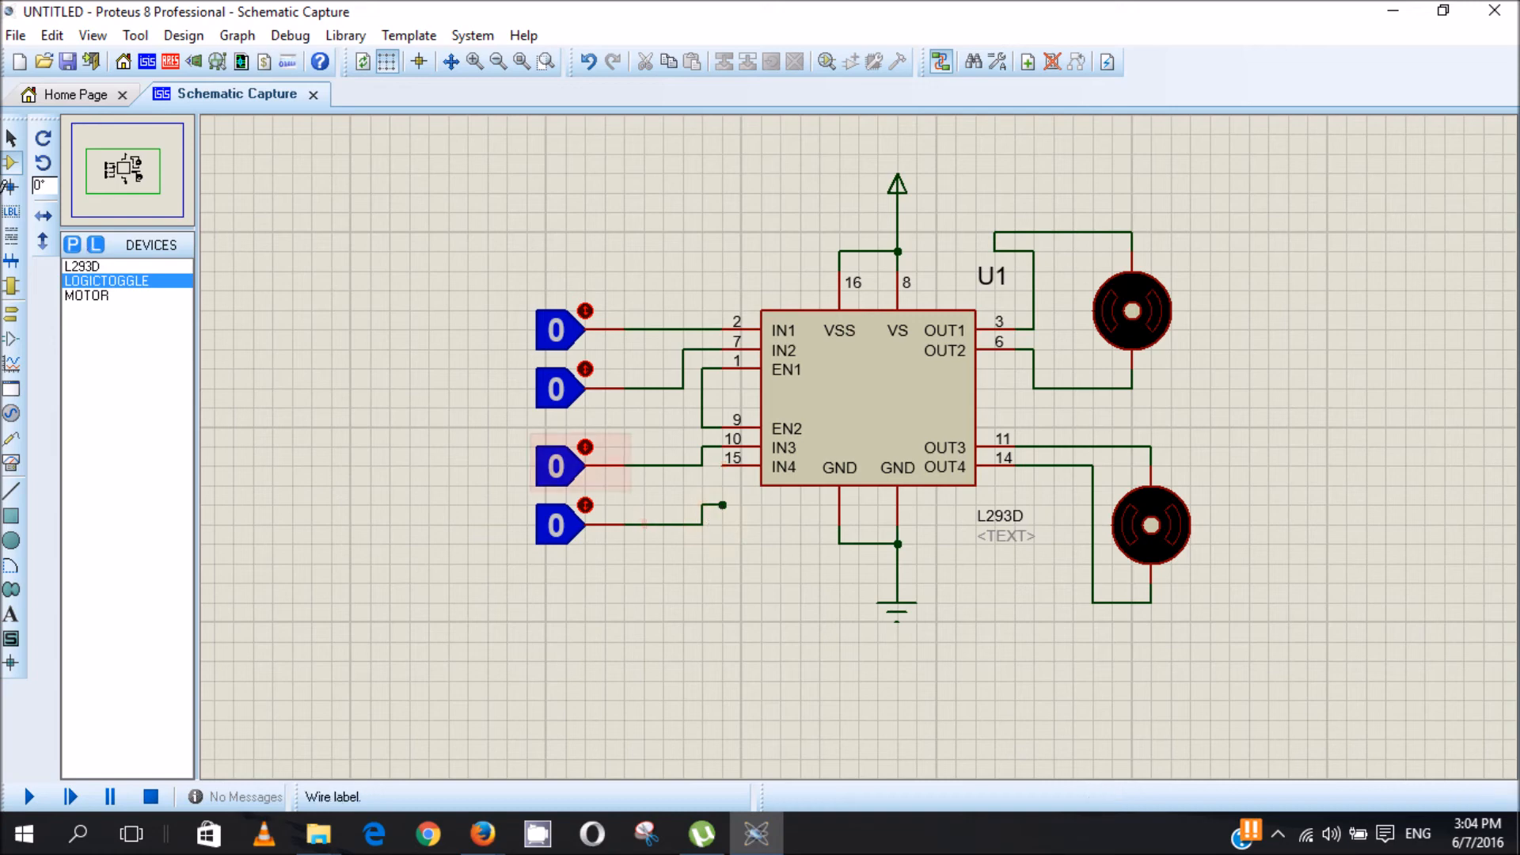
{"action": "left_click", "coordinate": [11, 139]}
{"action": "left_click", "coordinate": [686, 524]}
{"action": "key", "text": "Delete"}
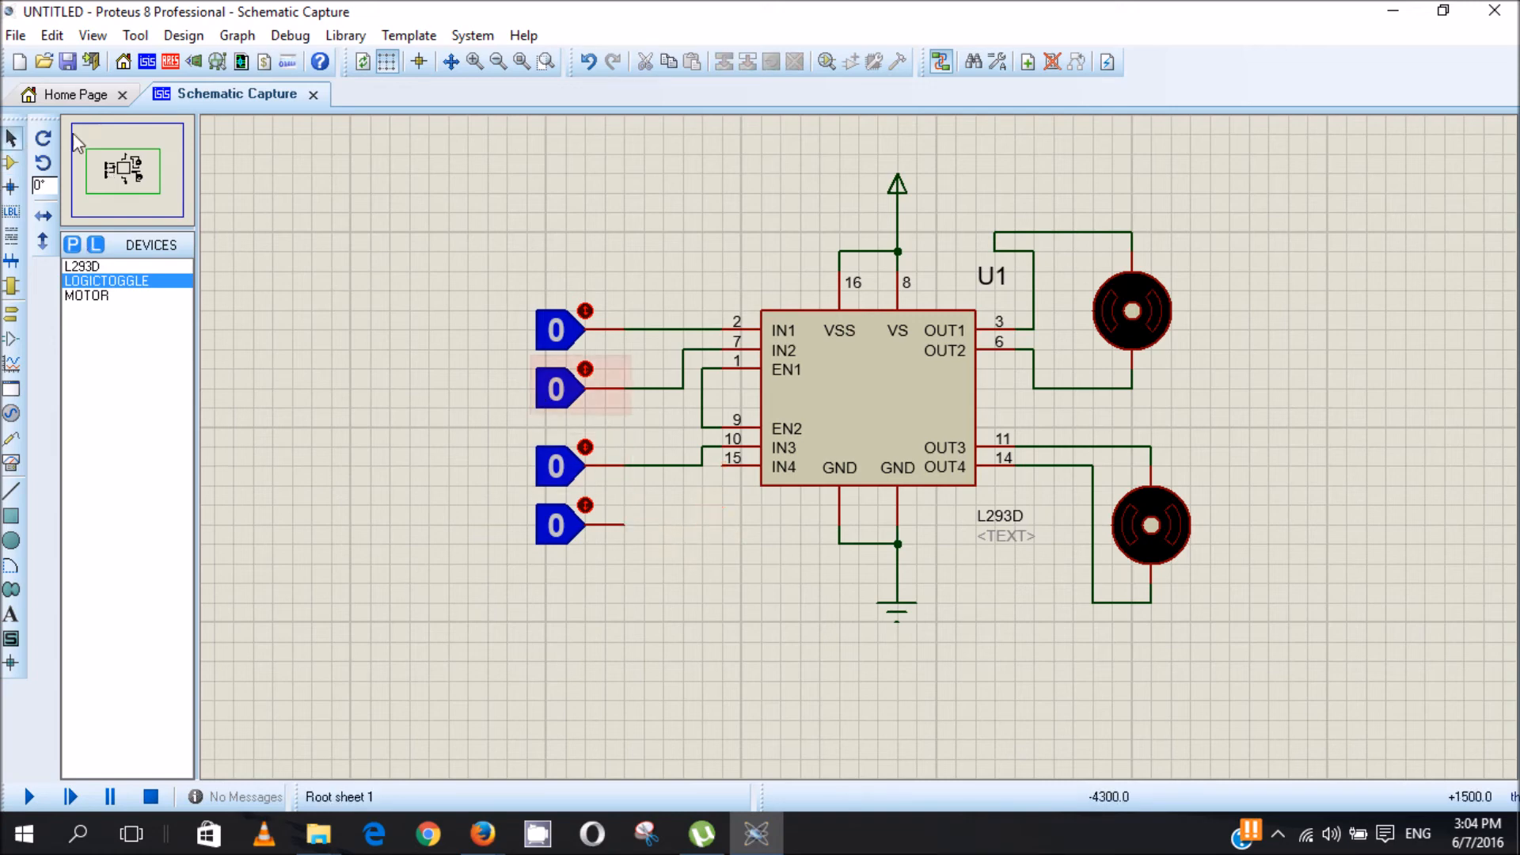
Wire the lowest logic toggle to the L293D's IN4 pin.
{"action": "left_click", "coordinate": [11, 163]}
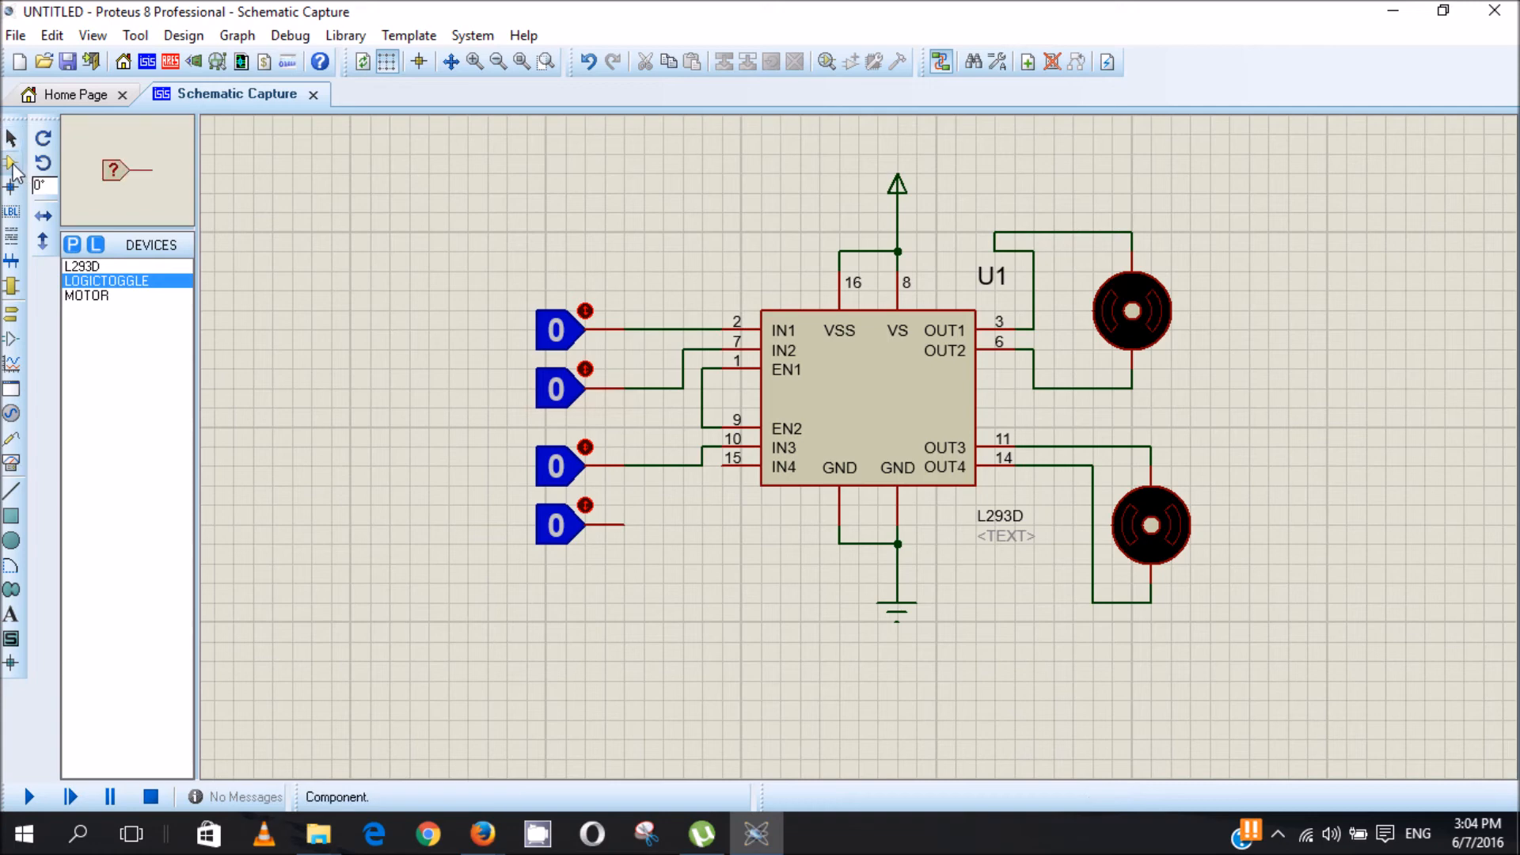
{"action": "left_click", "coordinate": [624, 523]}
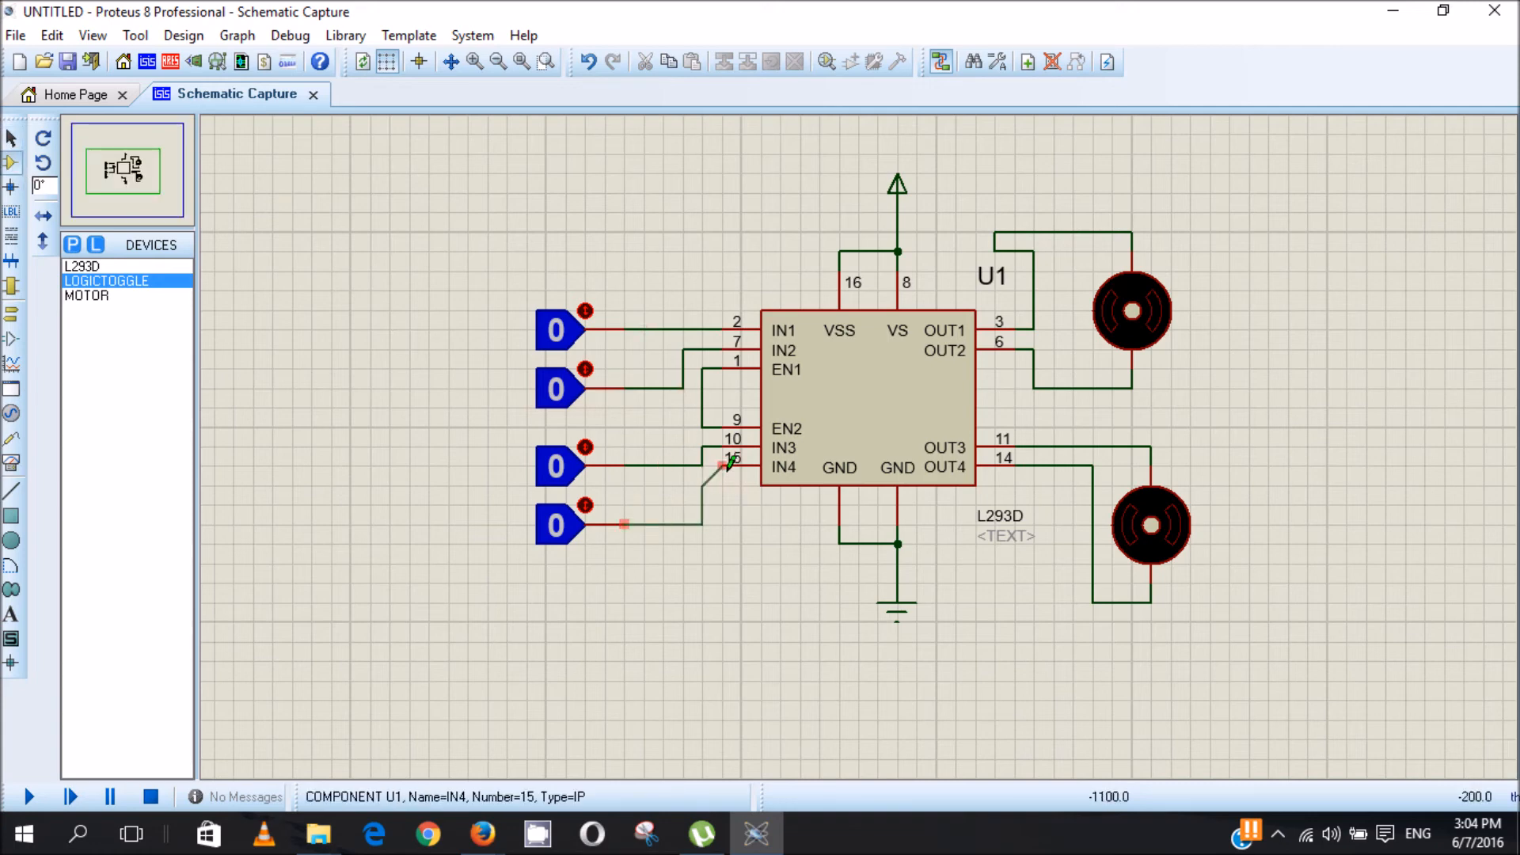
{"action": "left_click", "coordinate": [724, 466]}
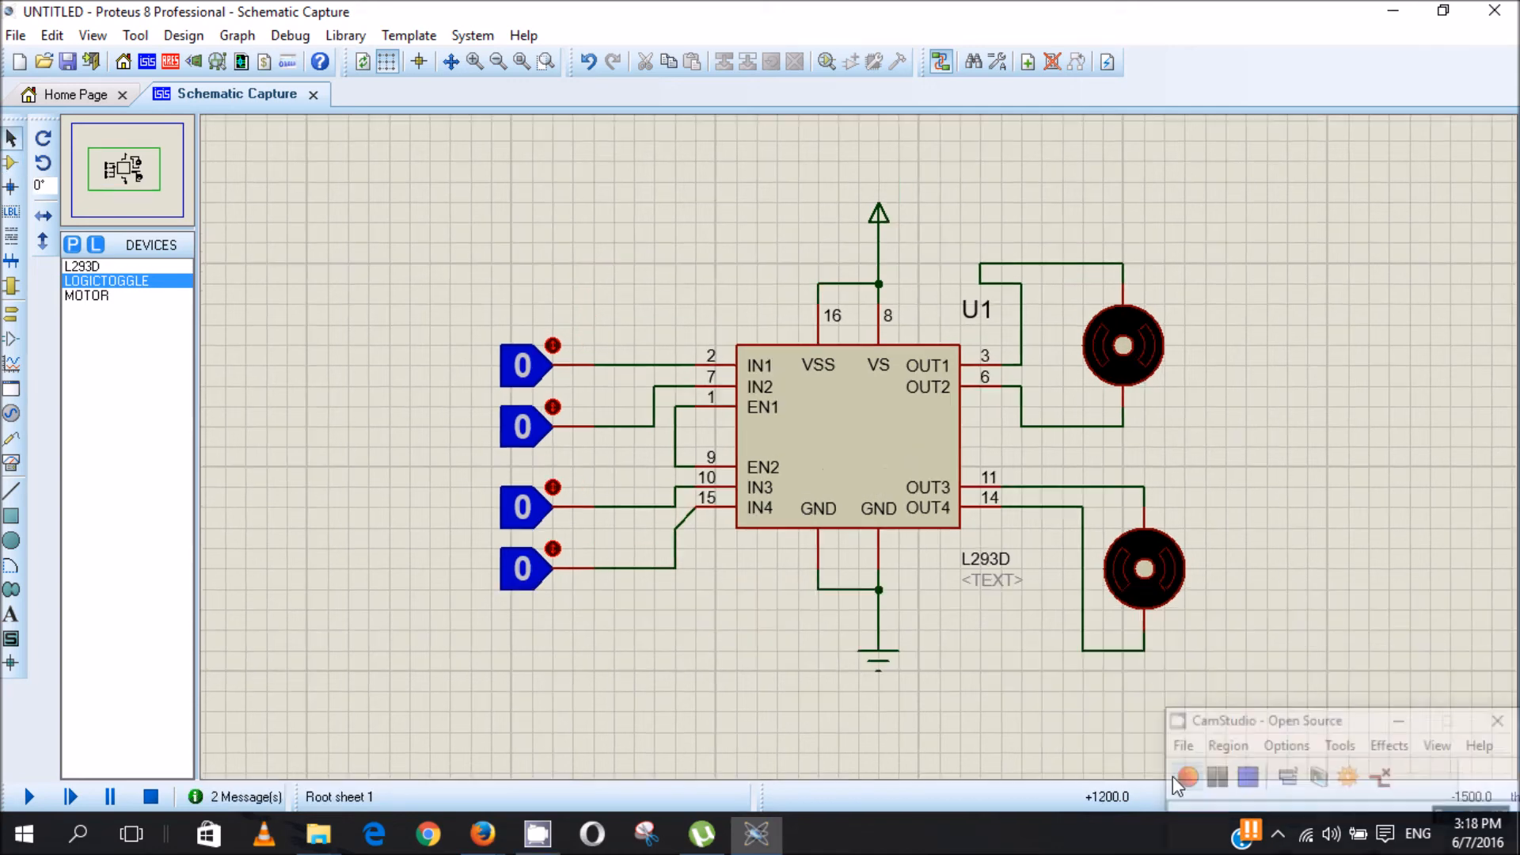
{"action": "left_click", "coordinate": [1179, 777]}
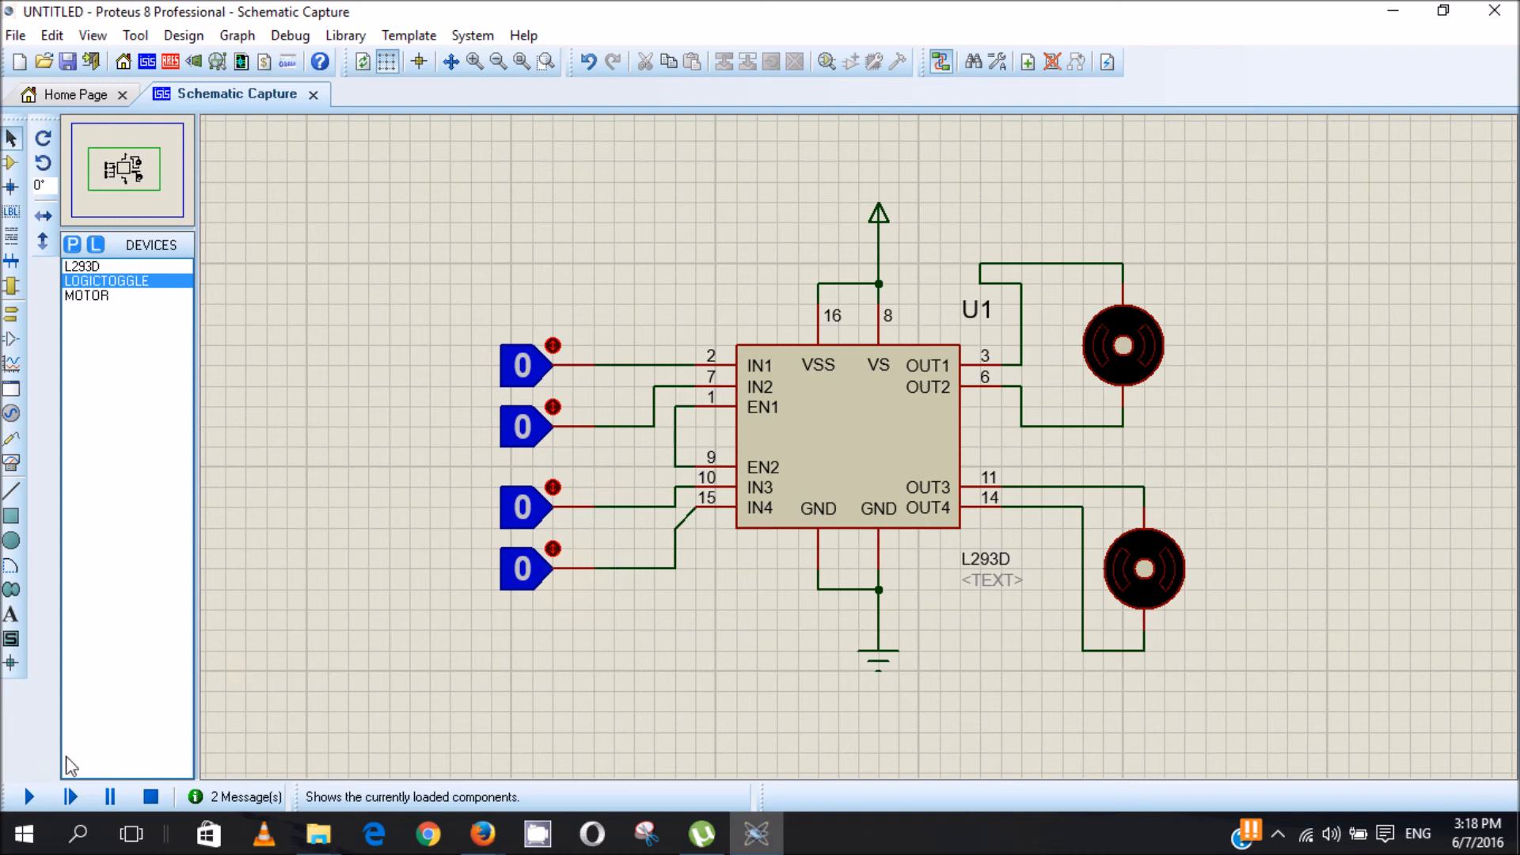
Run the simulation and set the IN1 and IN3 logic toggles to 1.
{"action": "left_click", "coordinate": [34, 798]}
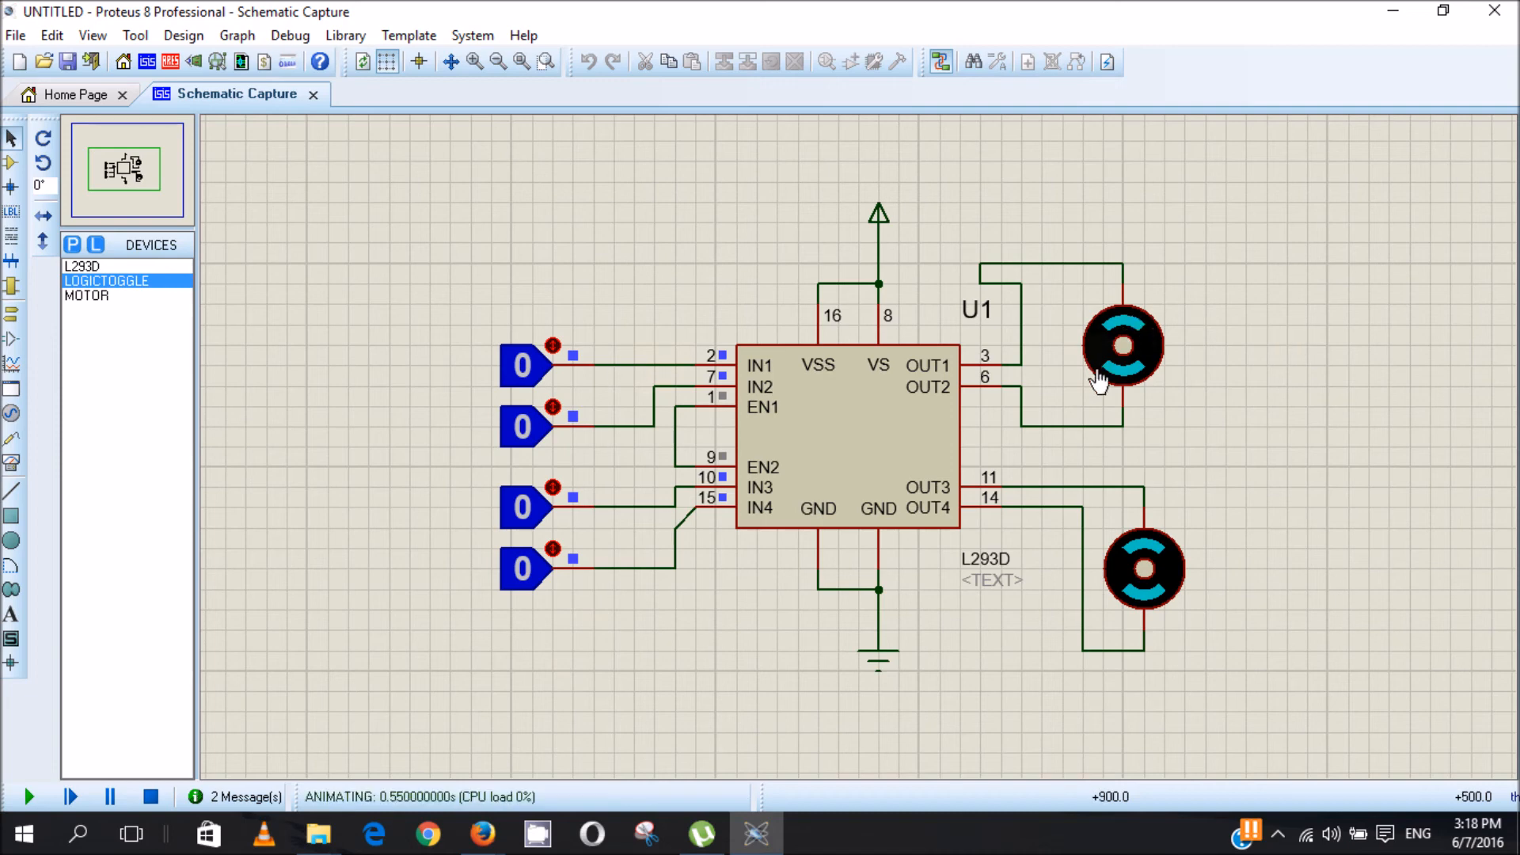
{"action": "left_click", "coordinate": [553, 346]}
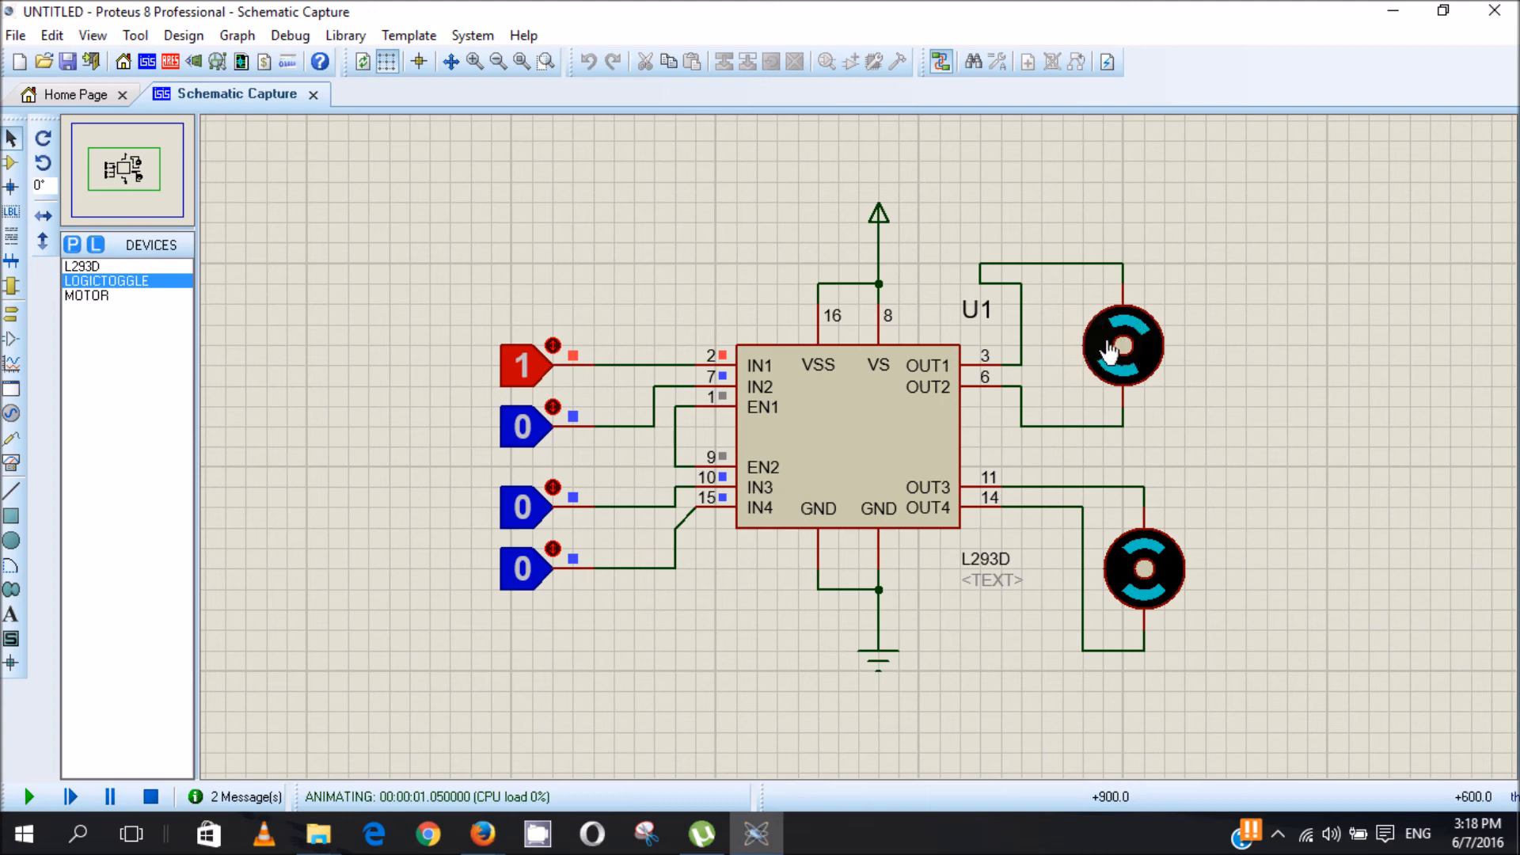
{"action": "left_click", "coordinate": [553, 488]}
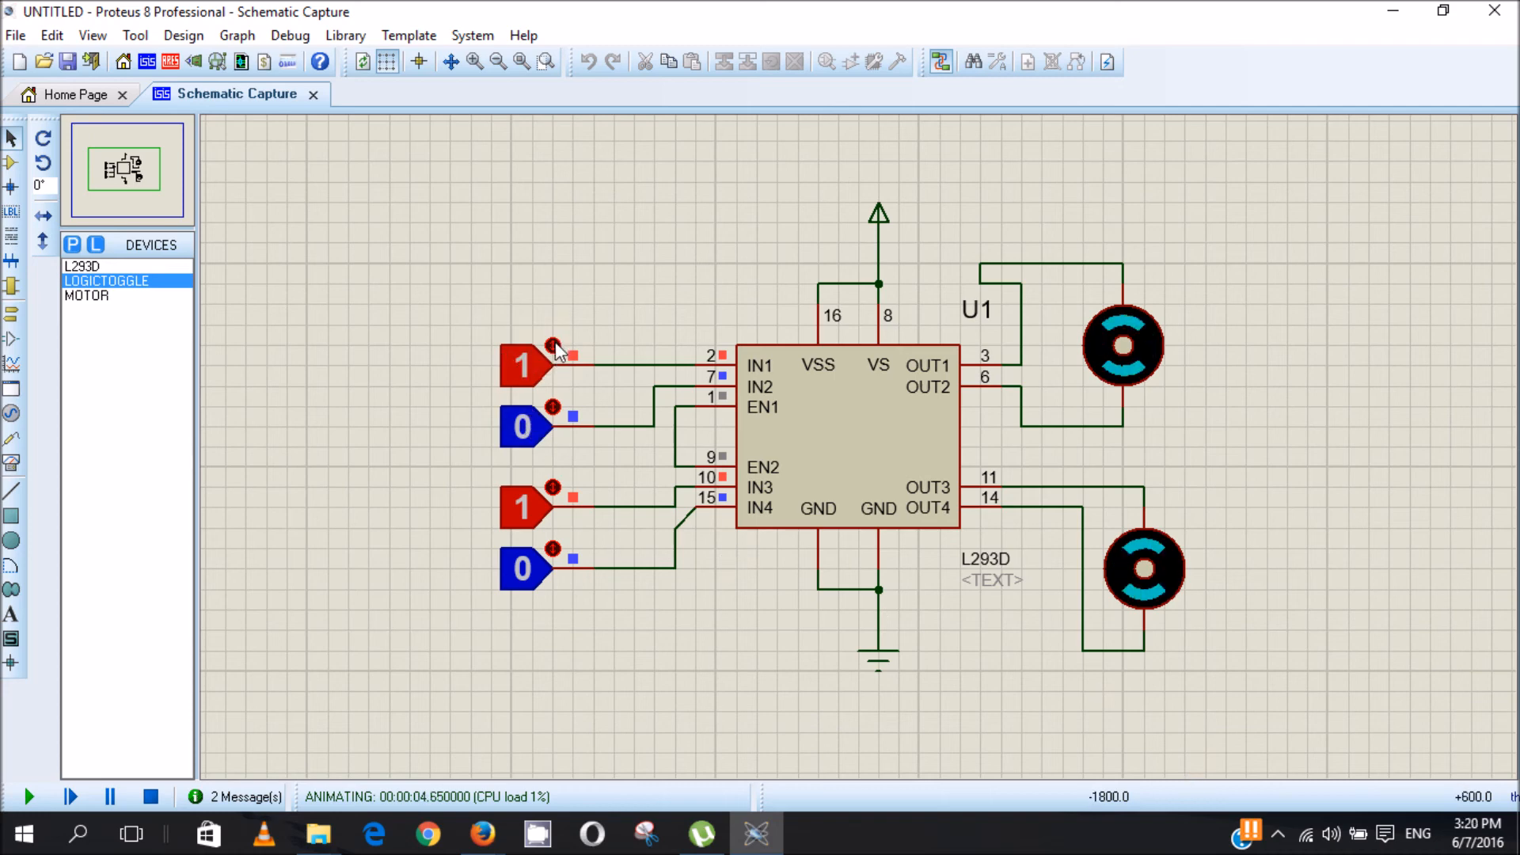
Reverse the motor inputs in the running simulation by setting IN2 and IN4 to 1 and IN1 and IN3 to 0.
{"action": "left_click", "coordinate": [557, 410]}
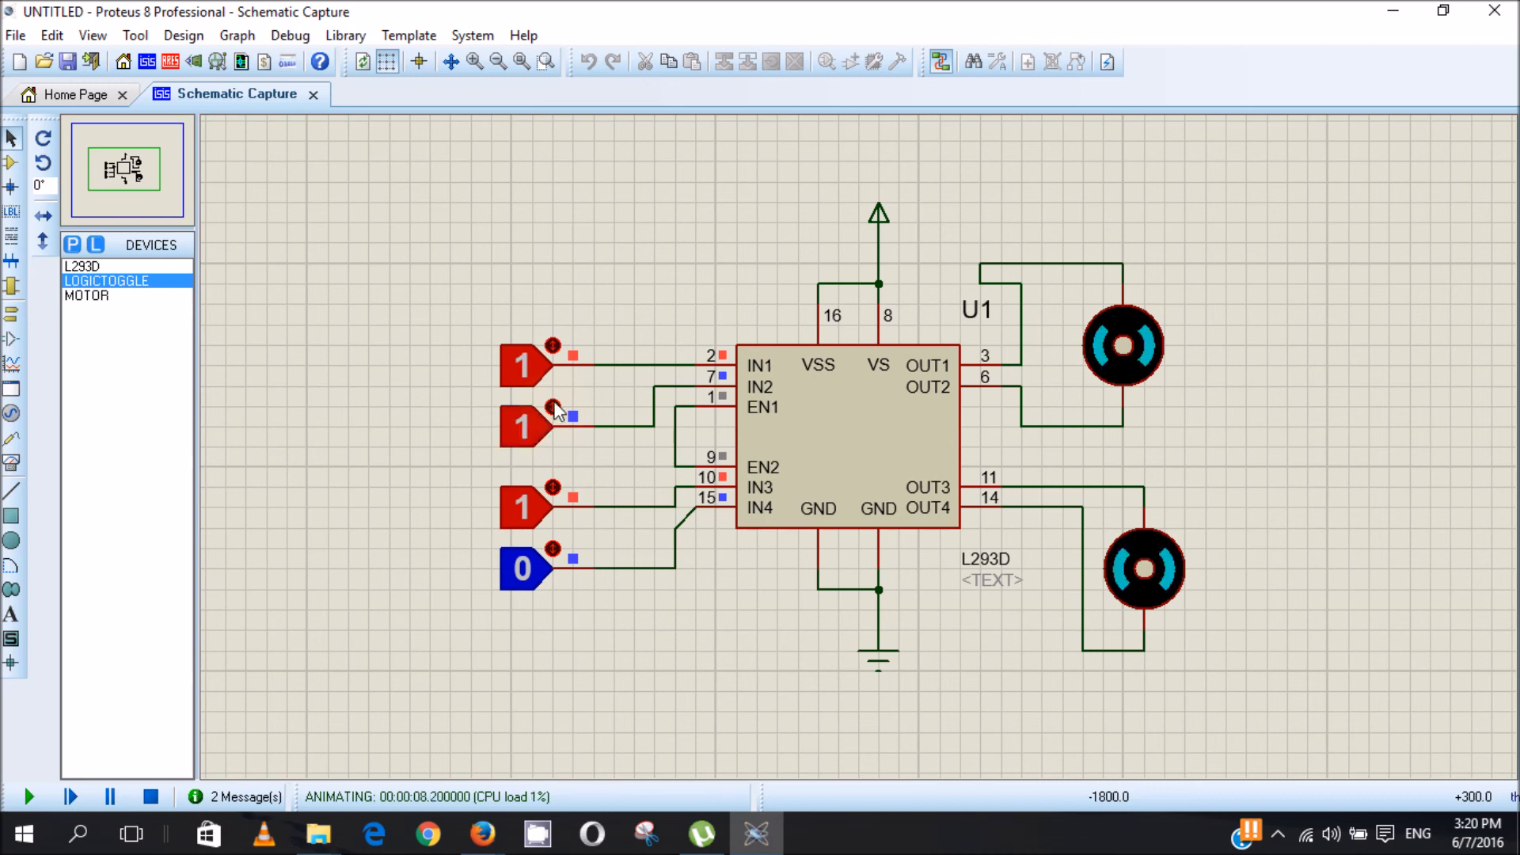
{"action": "left_click", "coordinate": [555, 347]}
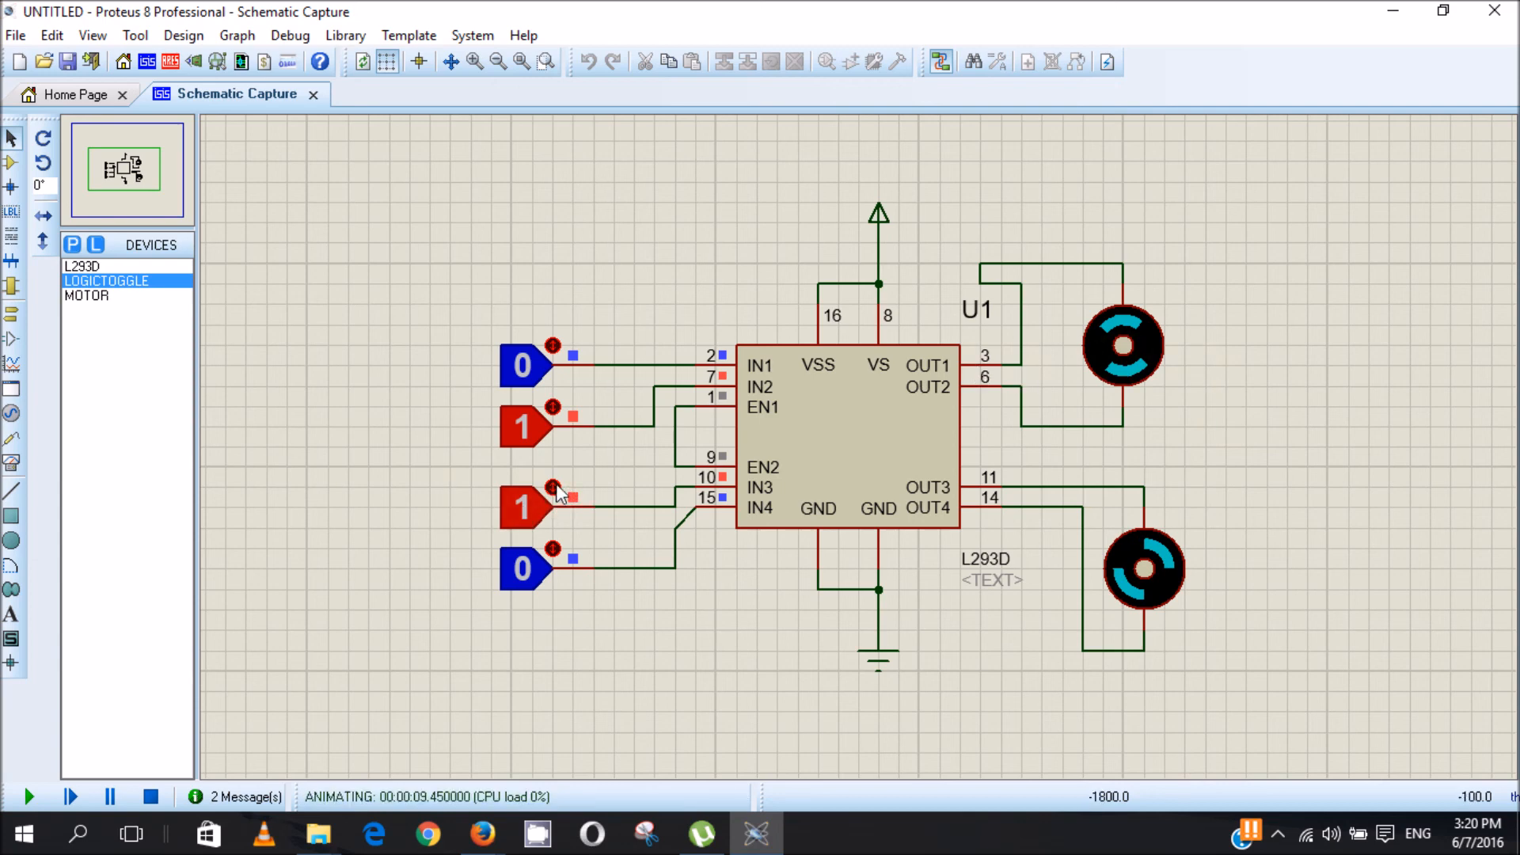
{"action": "left_click", "coordinate": [555, 550]}
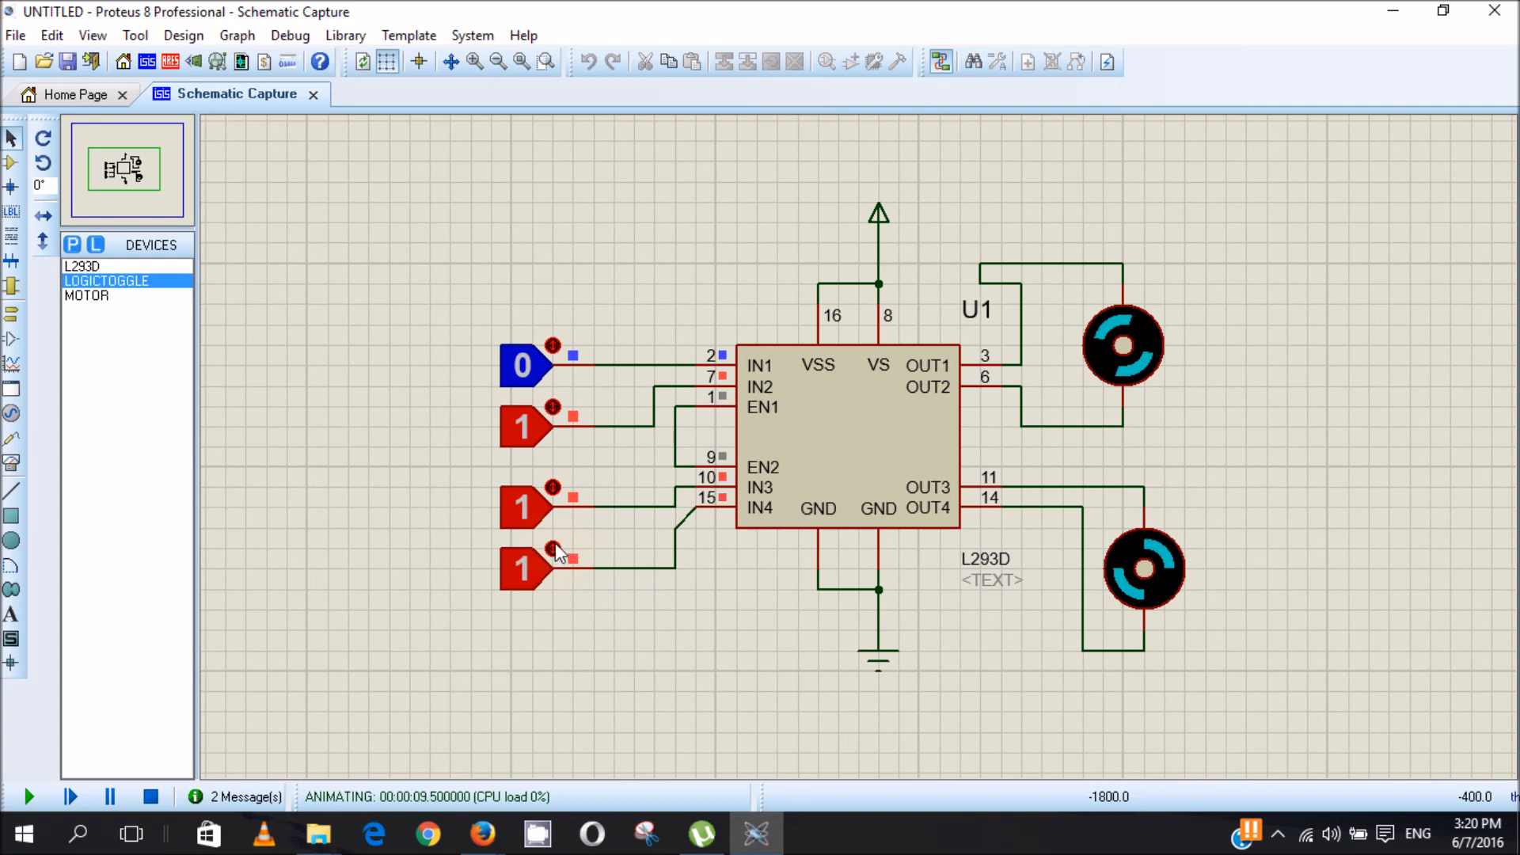
{"action": "left_click", "coordinate": [553, 488]}
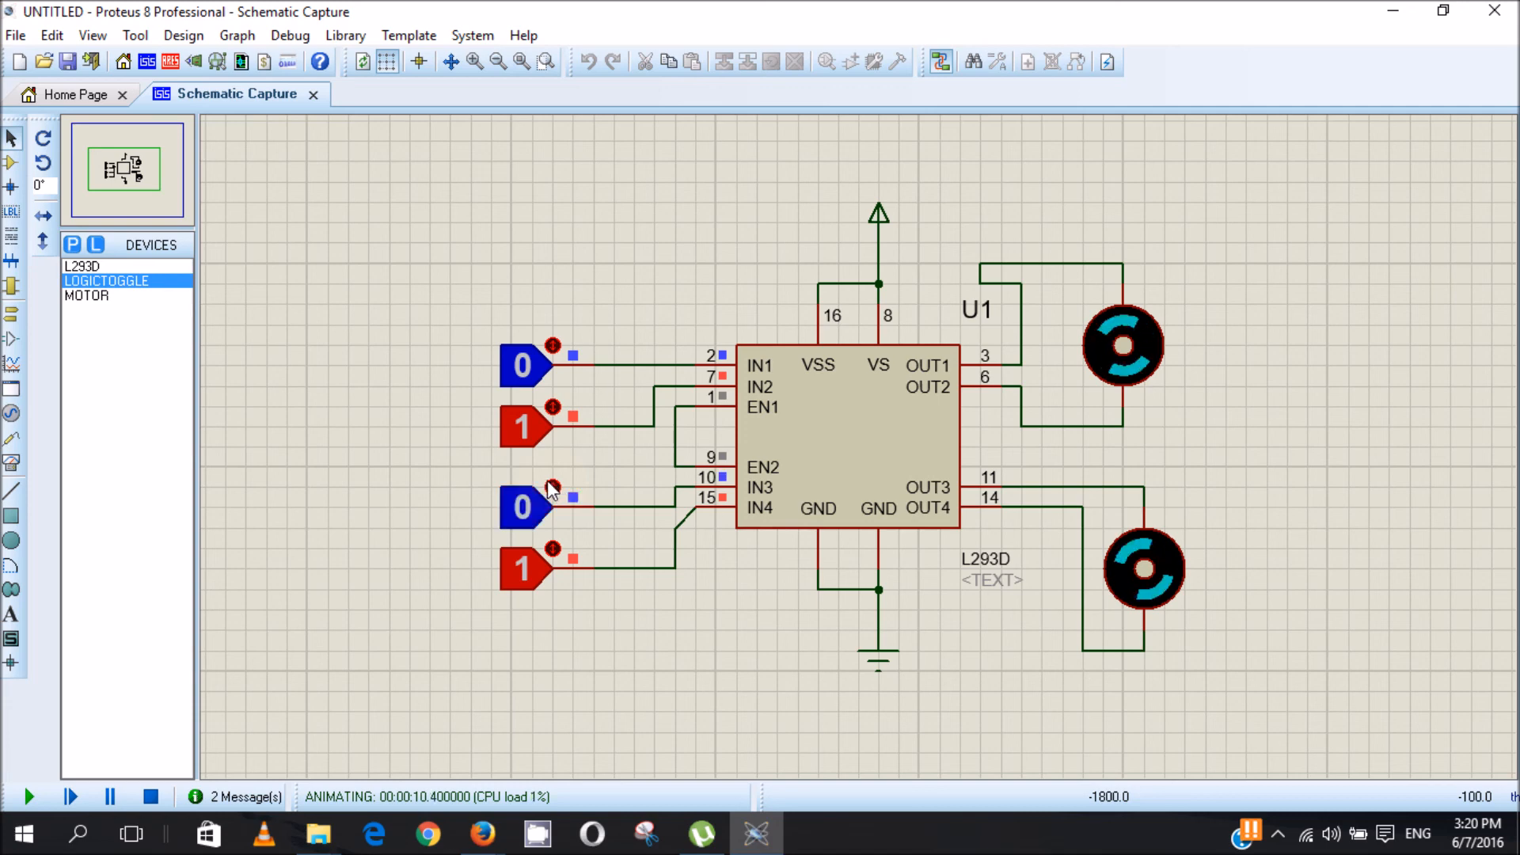